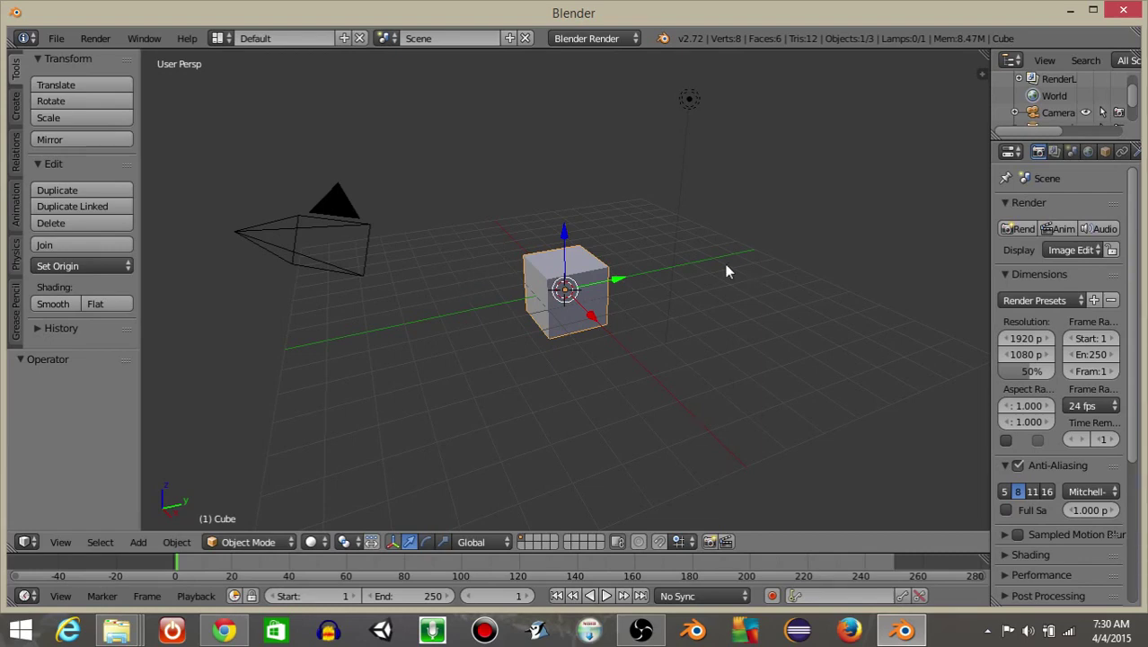
Delete the camera and the lamp from the default scene
right_click(317, 238)
key(x)
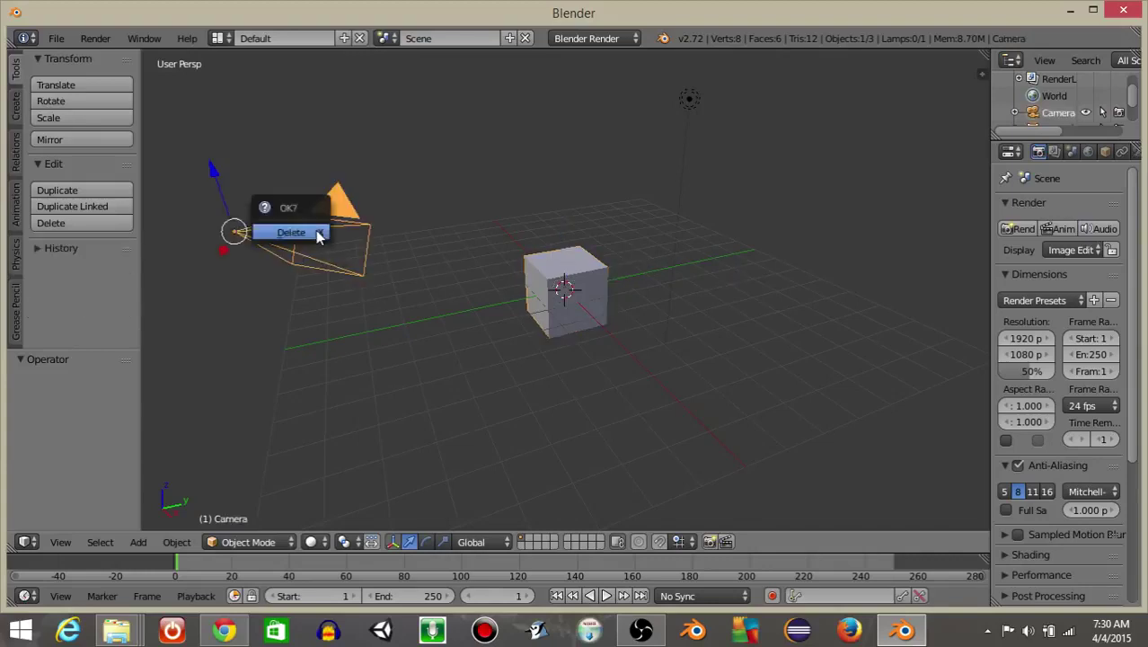
click(315, 230)
right_click(690, 101)
key(Delete)
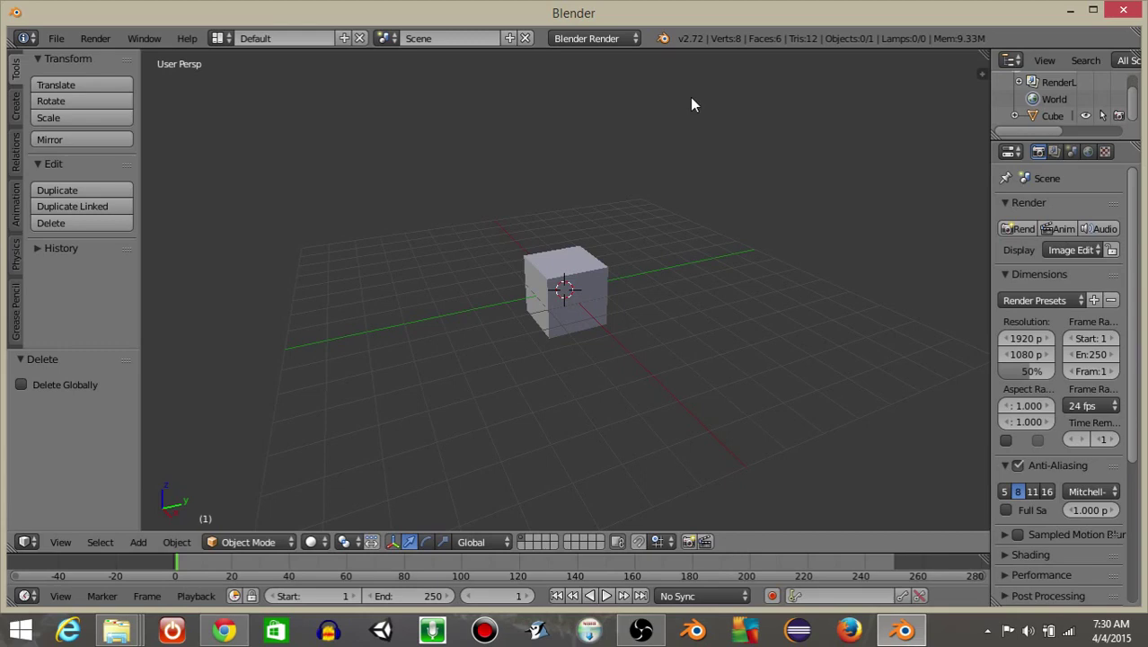
Flatten the cube into a thin panel by scaling it along the Y axis to about 0.029
right_click(534, 310)
middle_drag(515, 323, 532, 353)
scroll(546, 324, up, 1)
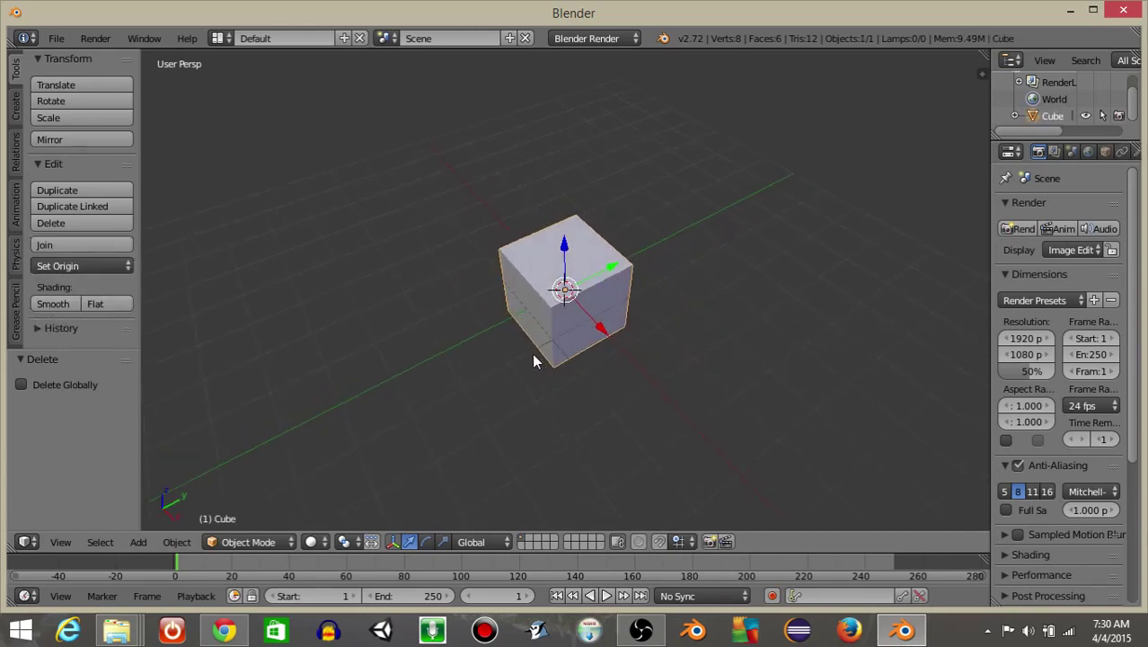
key(s)
key(y)
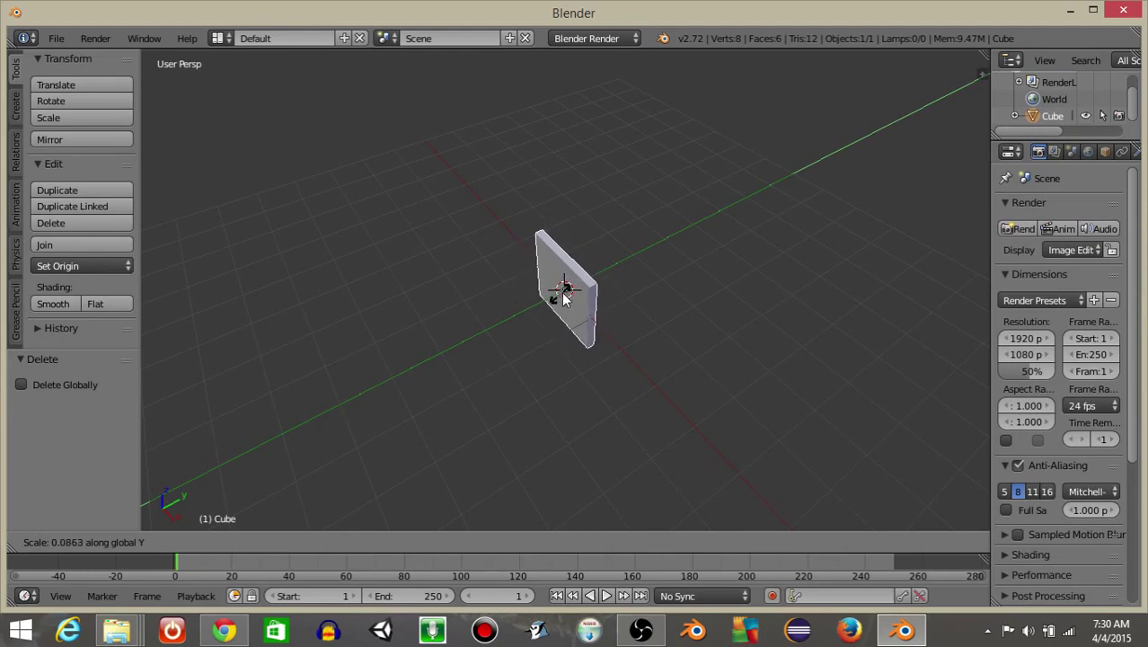
click(562, 290)
Stretch the panel into a door shape, scaling it about 2.398 along X and about 3.02 along Z
key(s)
key(x)
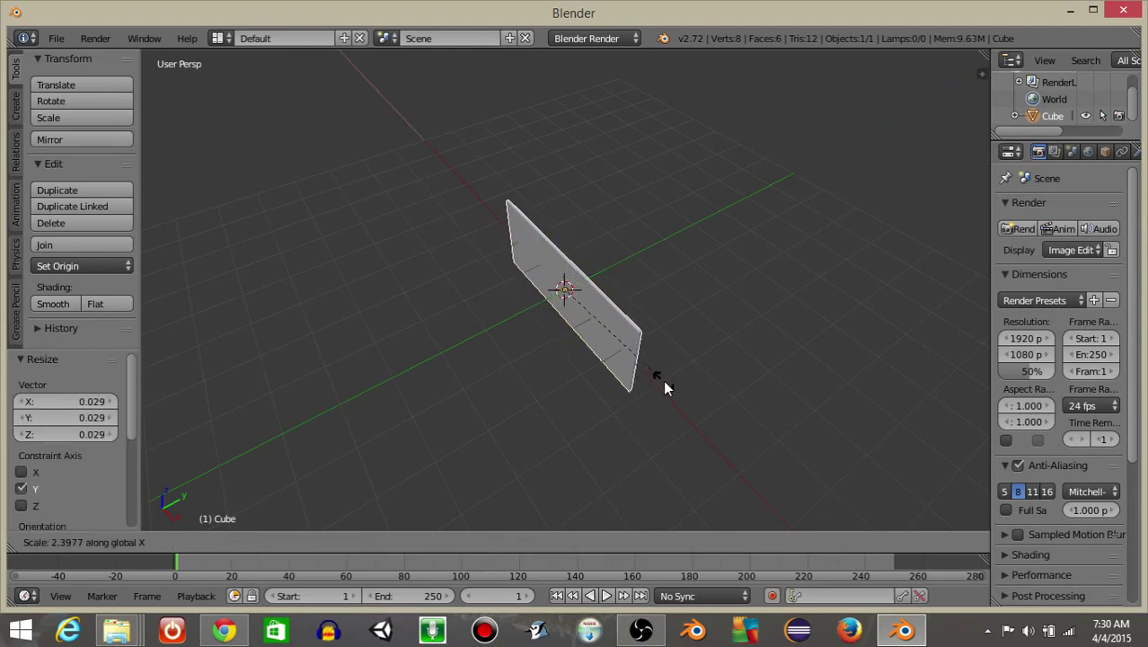
click(662, 380)
middle_drag(610, 411, 656, 360)
key(s)
key(z)
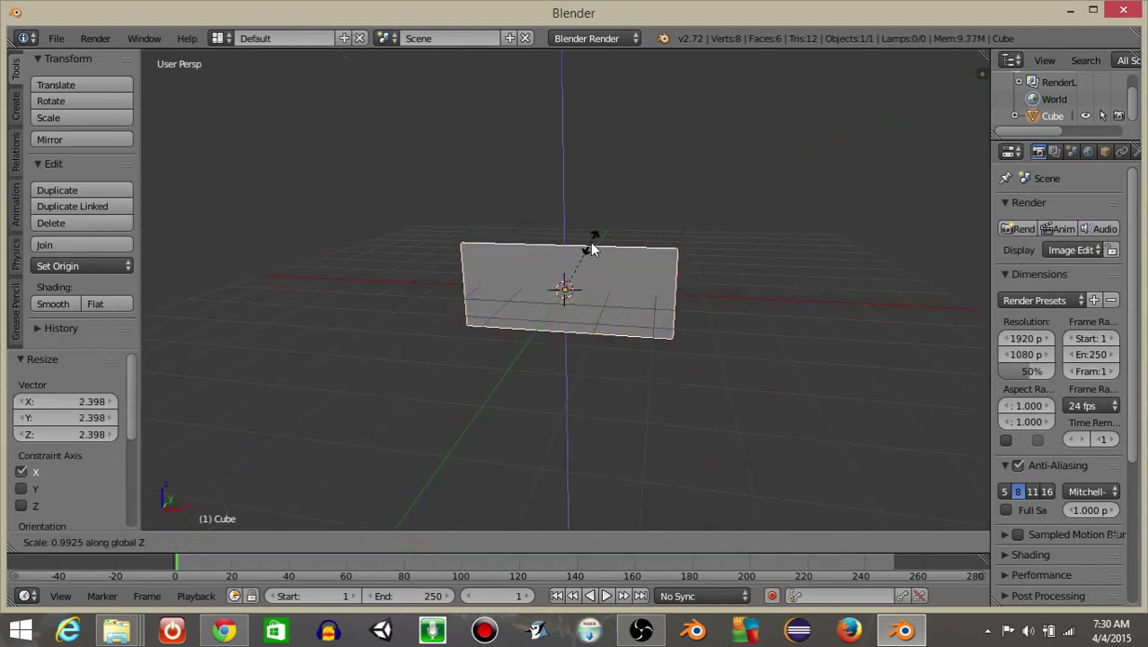
click(615, 139)
In Edit Mode, select the panel's narrow side face at the positive X end and snap the 3D cursor to it
middle_drag(615, 140, 593, 334)
scroll(560, 274, down, 4)
click(276, 538)
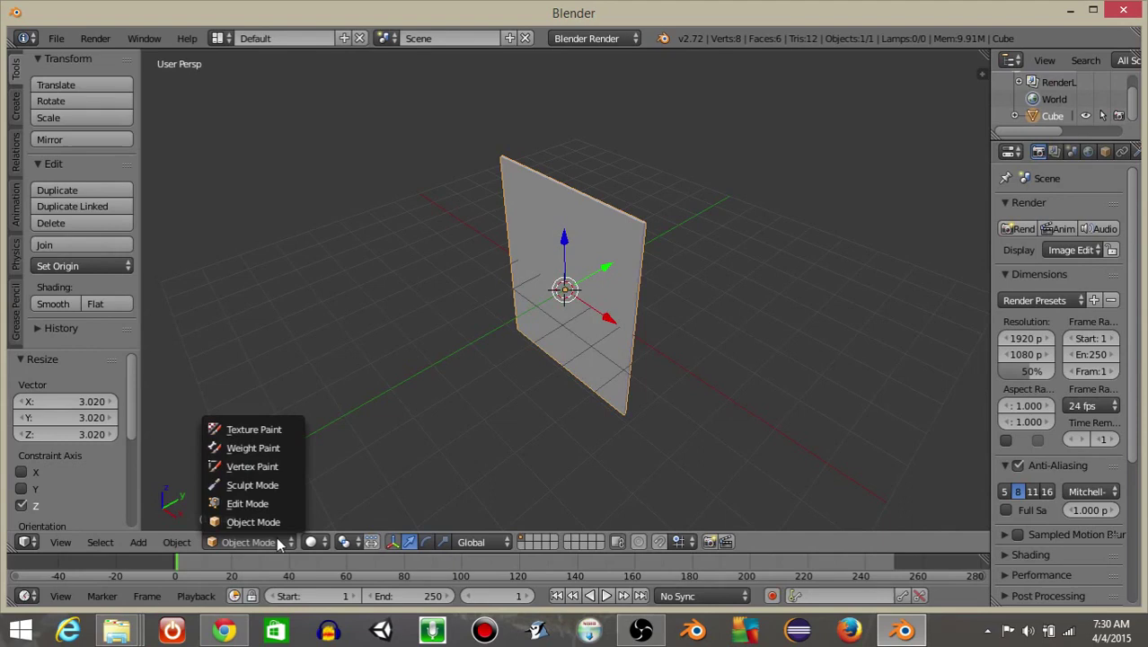
click(267, 500)
scroll(381, 473, up, 5)
middle_drag(382, 473, 382, 421)
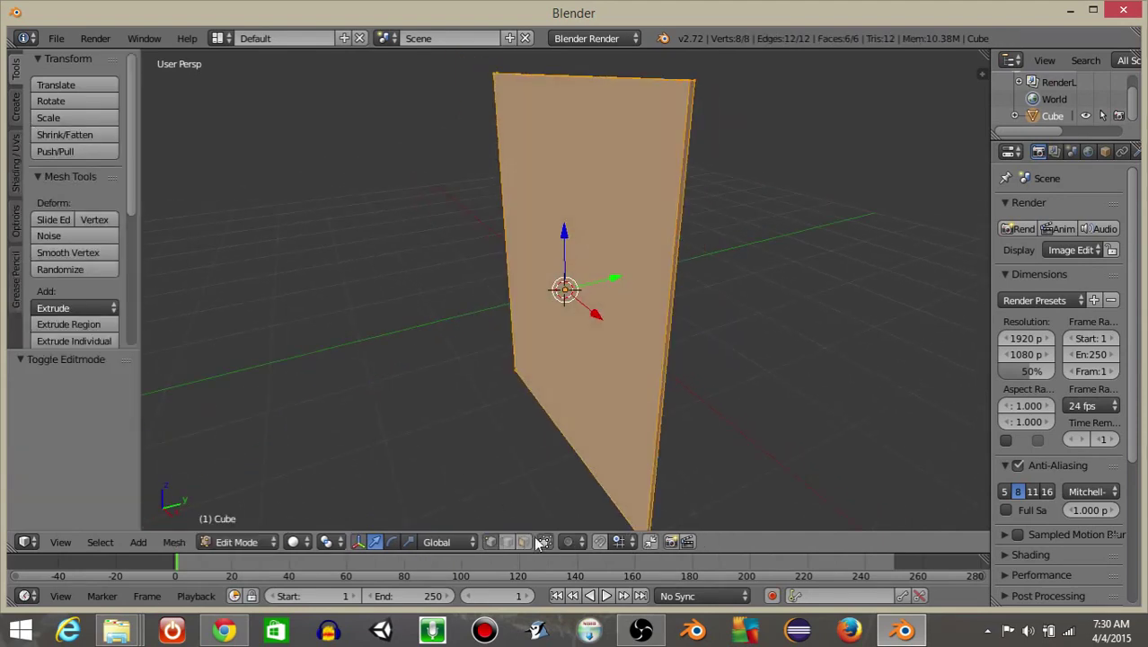
middle_drag(527, 437, 517, 429)
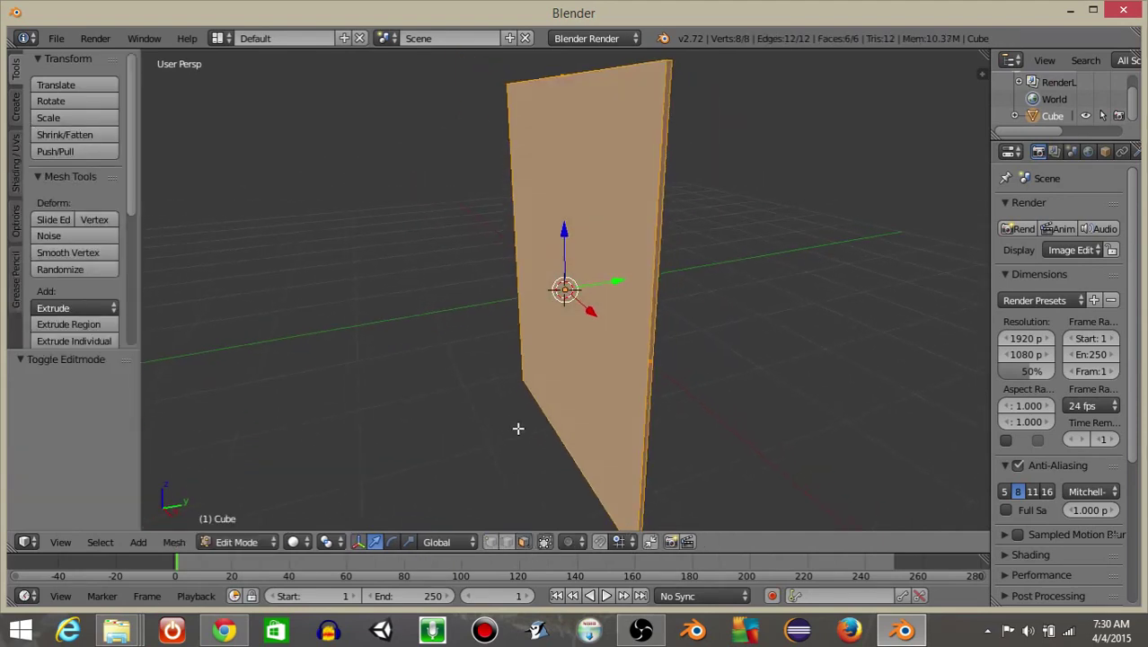
right_click(653, 308)
middle_drag(633, 327, 502, 327)
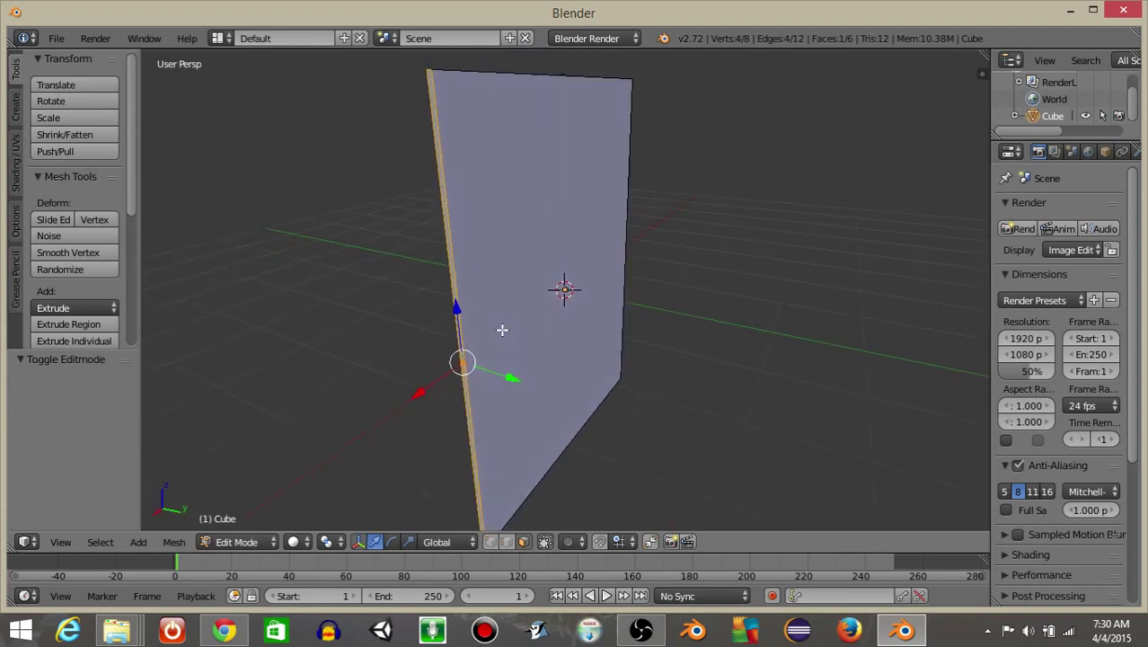
click(174, 542)
mouse_move(212, 429)
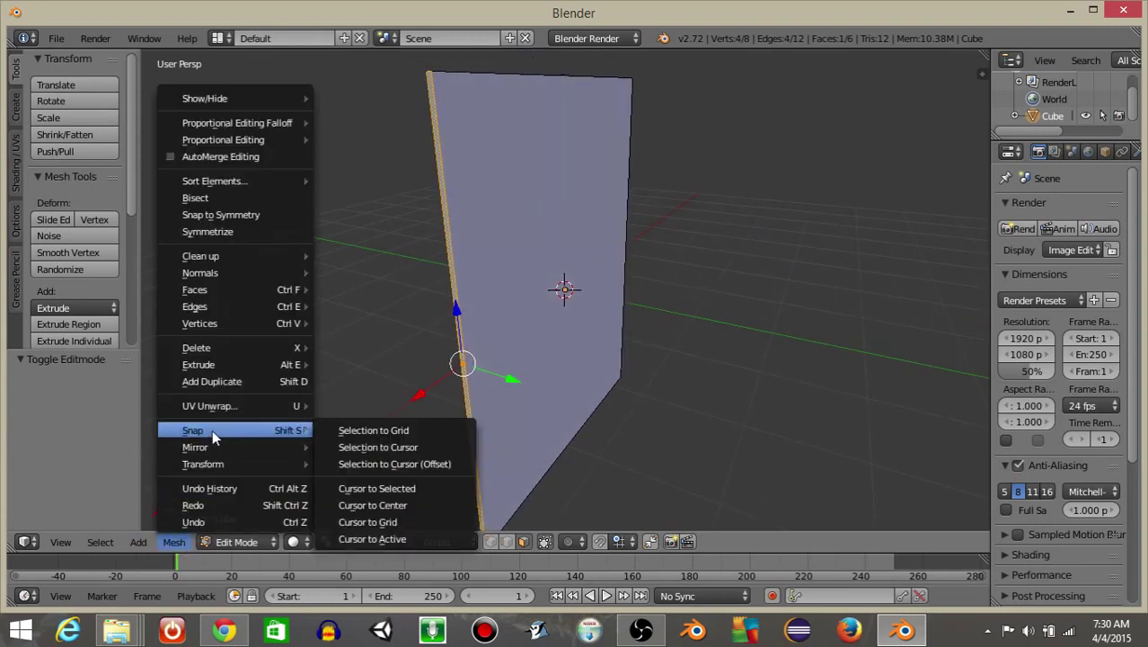
click(361, 488)
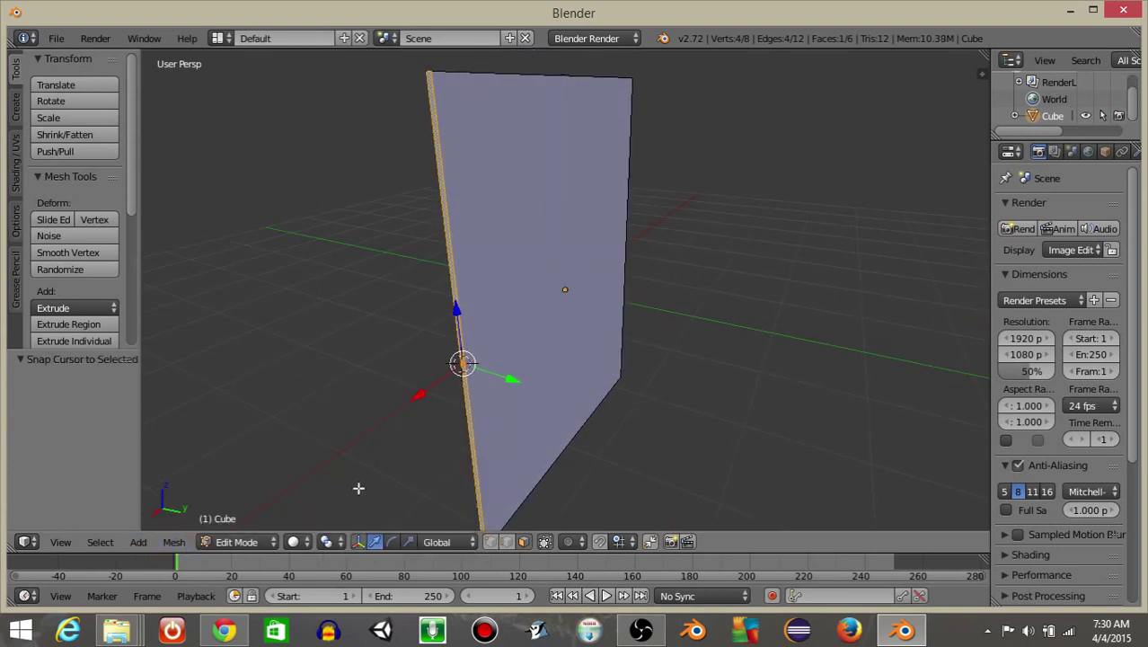
Return to Object Mode and set the panel's origin to the 3D cursor
click(249, 543)
click(247, 521)
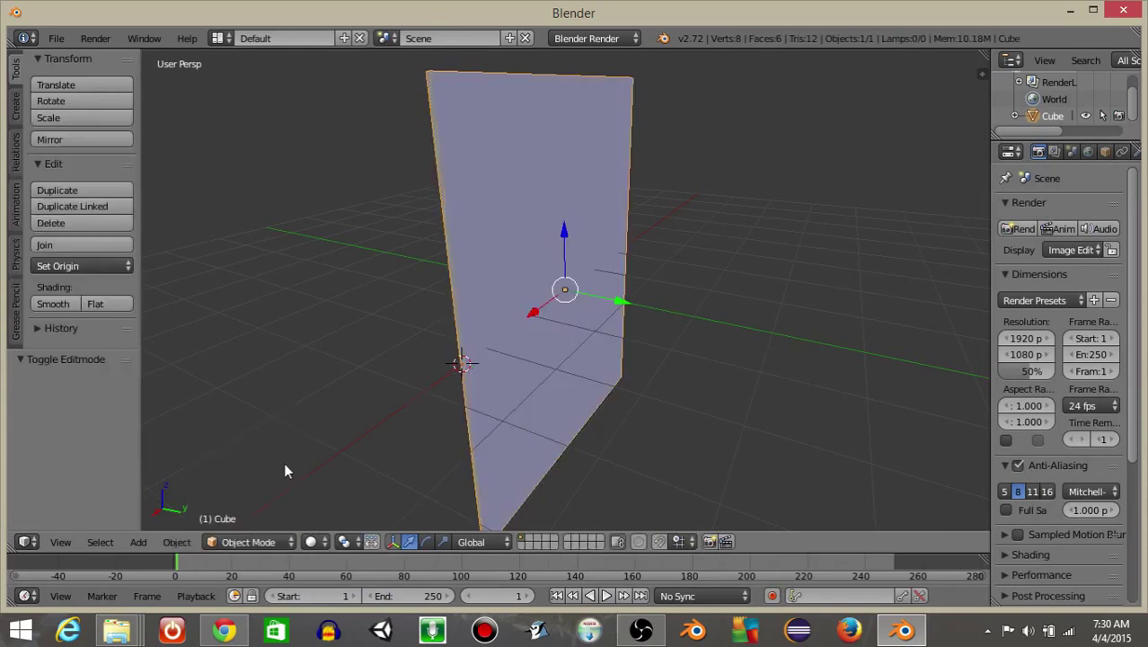
click(176, 542)
mouse_move(193, 467)
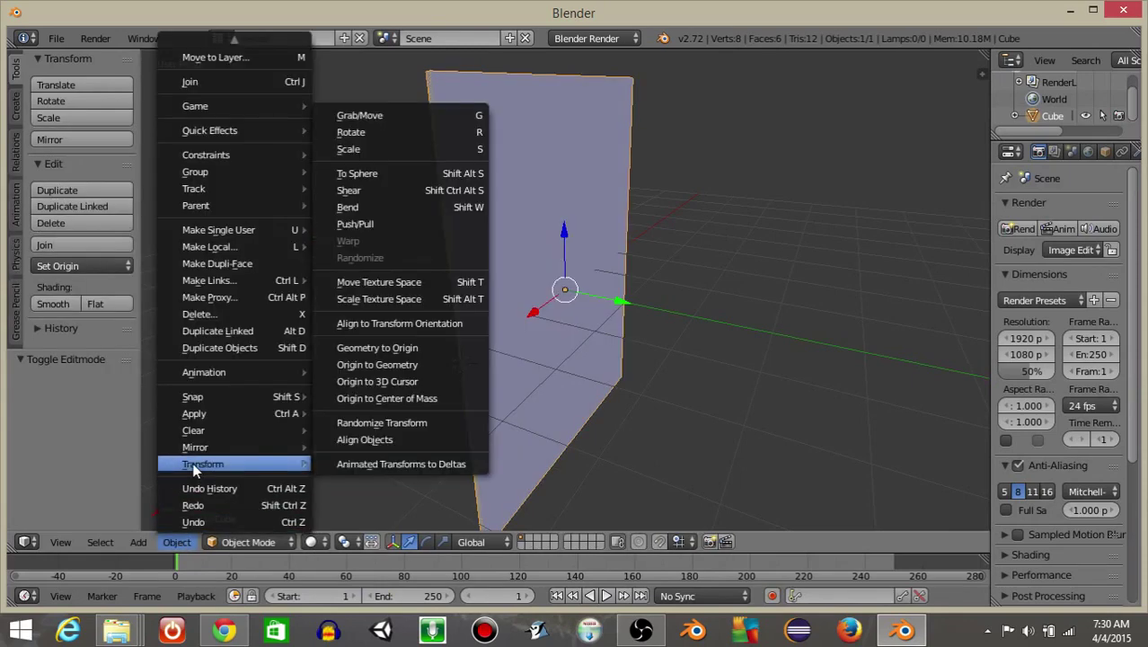
click(378, 381)
Test the hinge by rotating the panel about the global Z axis, and undo the rotation
middle_drag(382, 379, 563, 298)
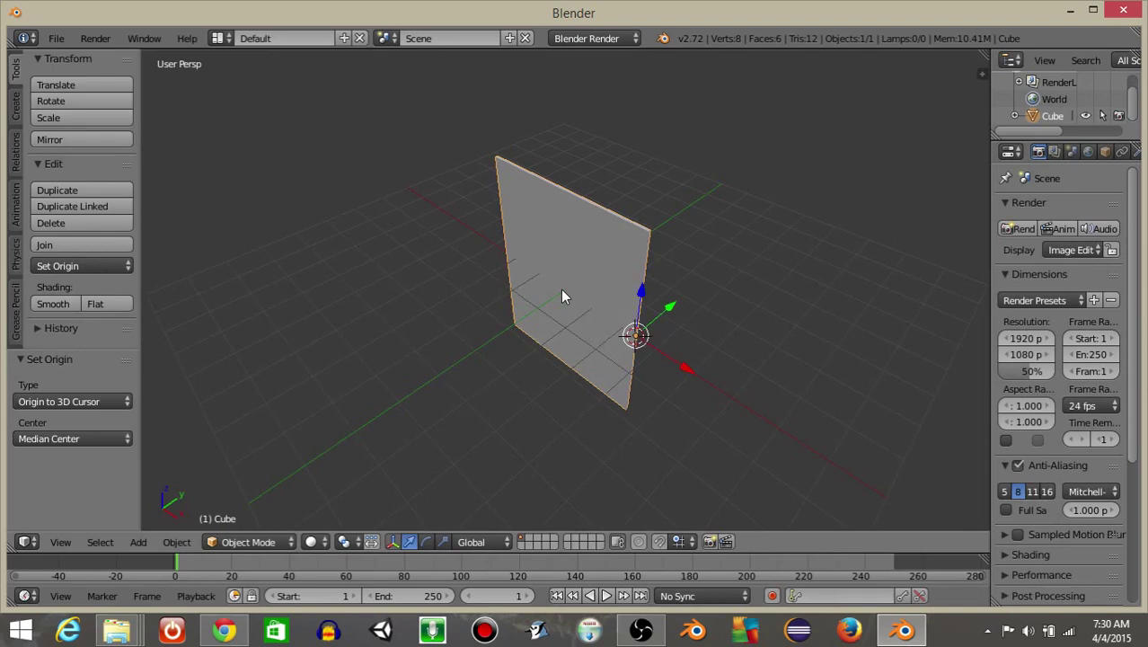
key(r)
key(z)
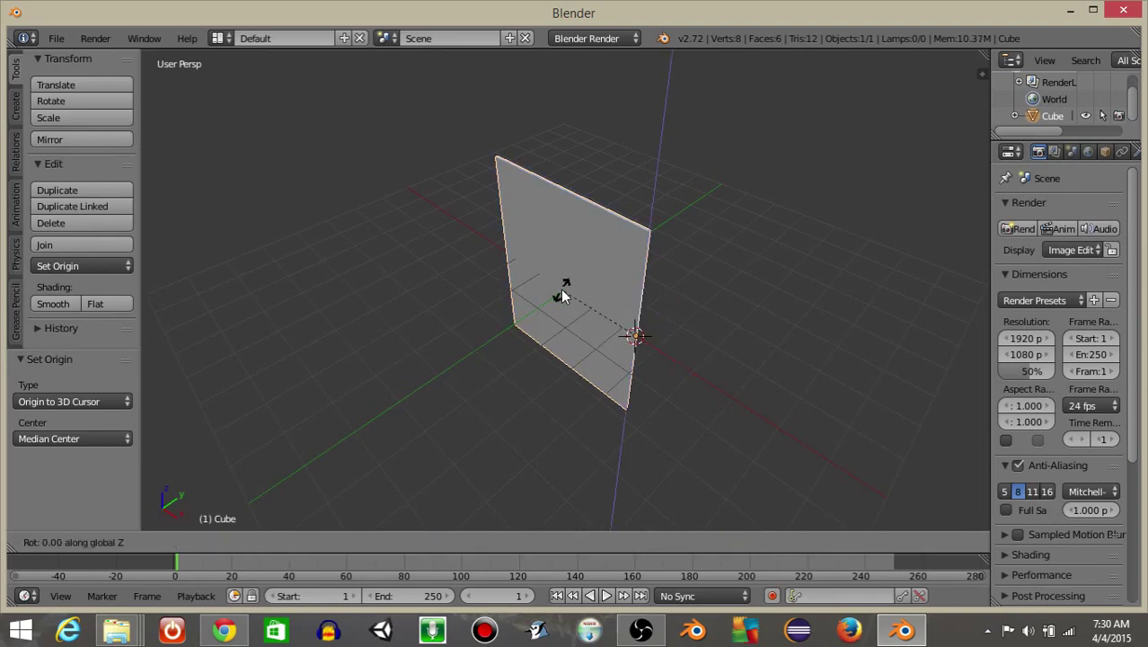
click(364, 394)
key(ctrl+z)
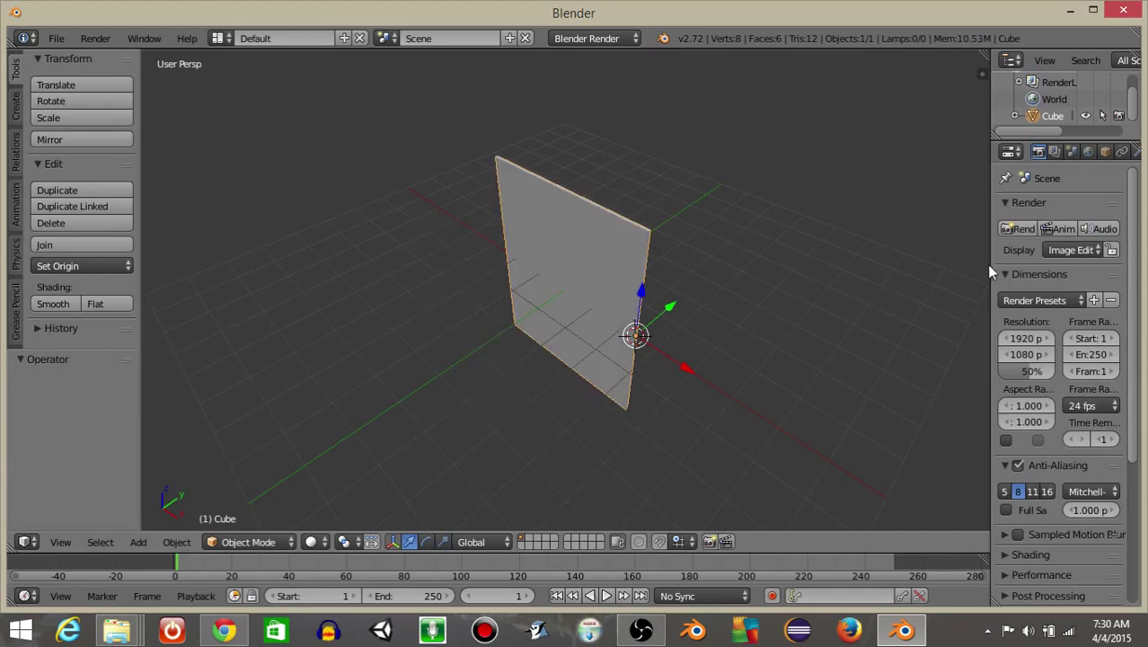
Widen the properties area and rename the panel object as "door"
drag(989, 269, 785, 276)
click(897, 151)
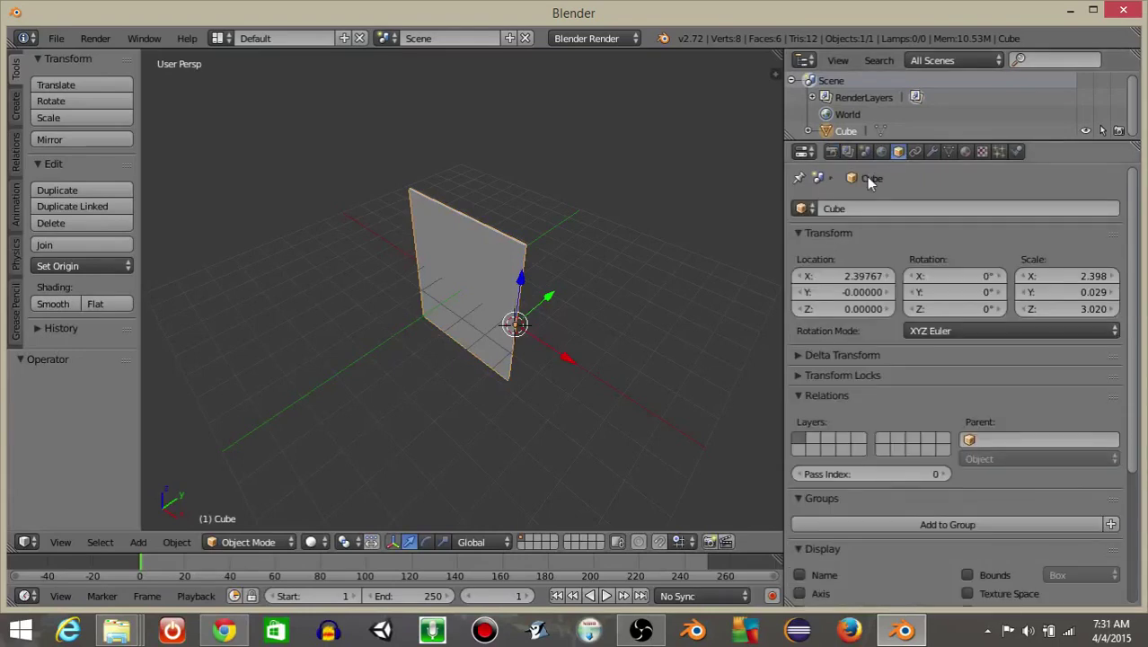
click(833, 208)
text(door)
key(Return)
Raise the door about 3.184 units along the Z axis and narrow the properties area again
middle_drag(448, 301, 528, 238)
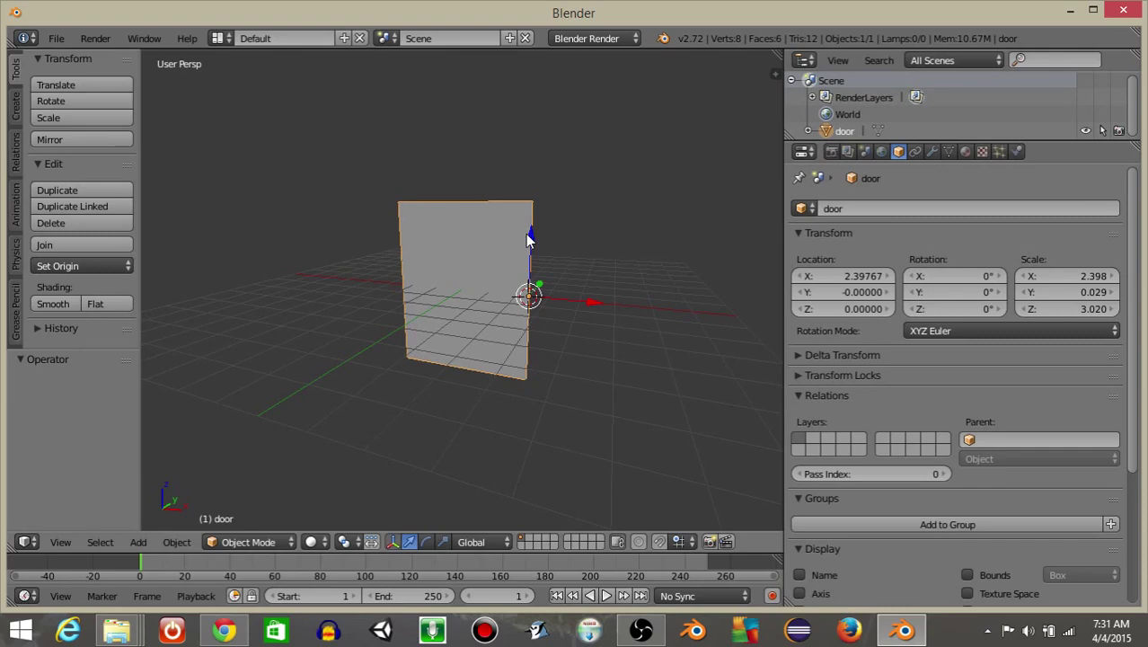
drag(530, 241, 588, 136)
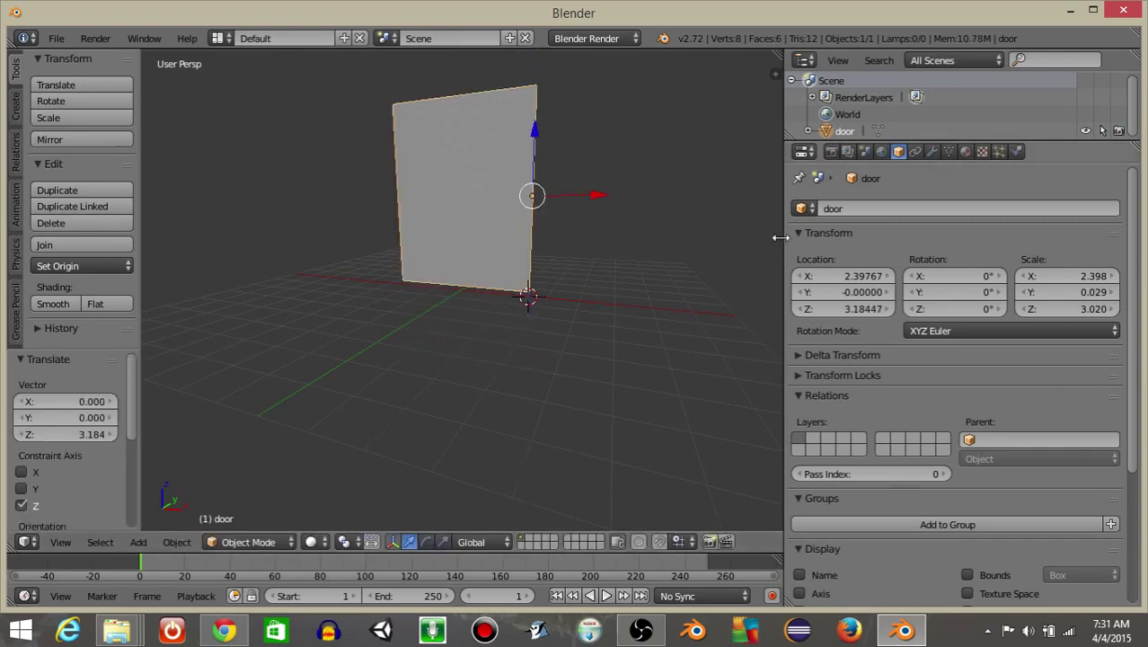
drag(785, 238, 1010, 270)
Switch to the Animation screen layout, view the door from the top, and enlarge the timeline
middle_drag(764, 283, 618, 267)
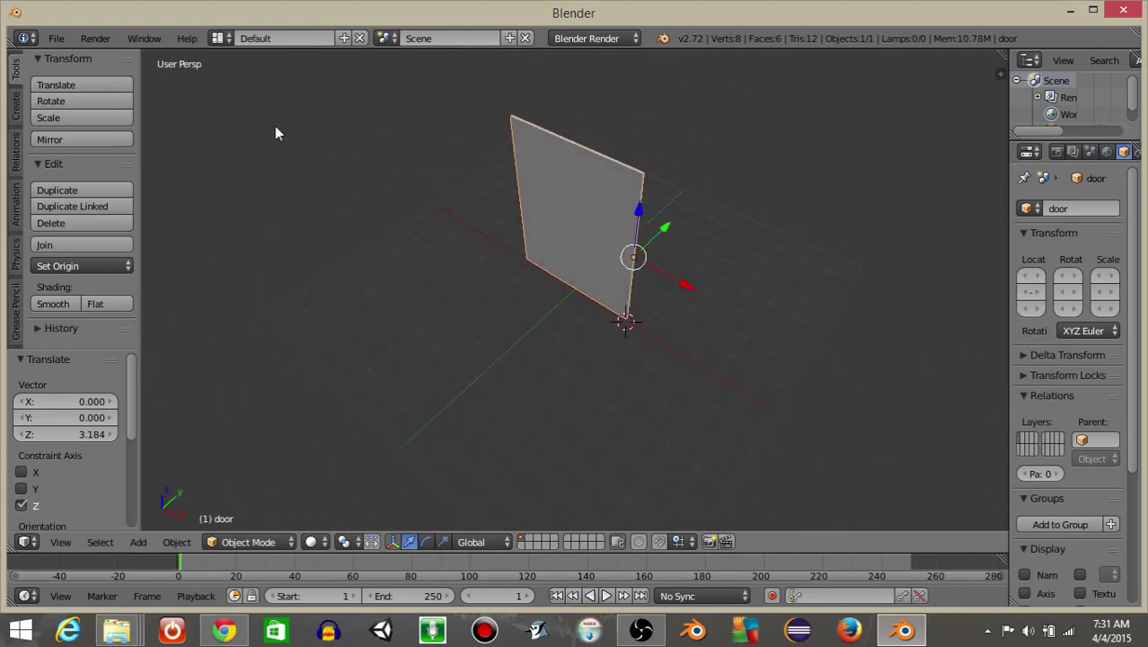
click(218, 38)
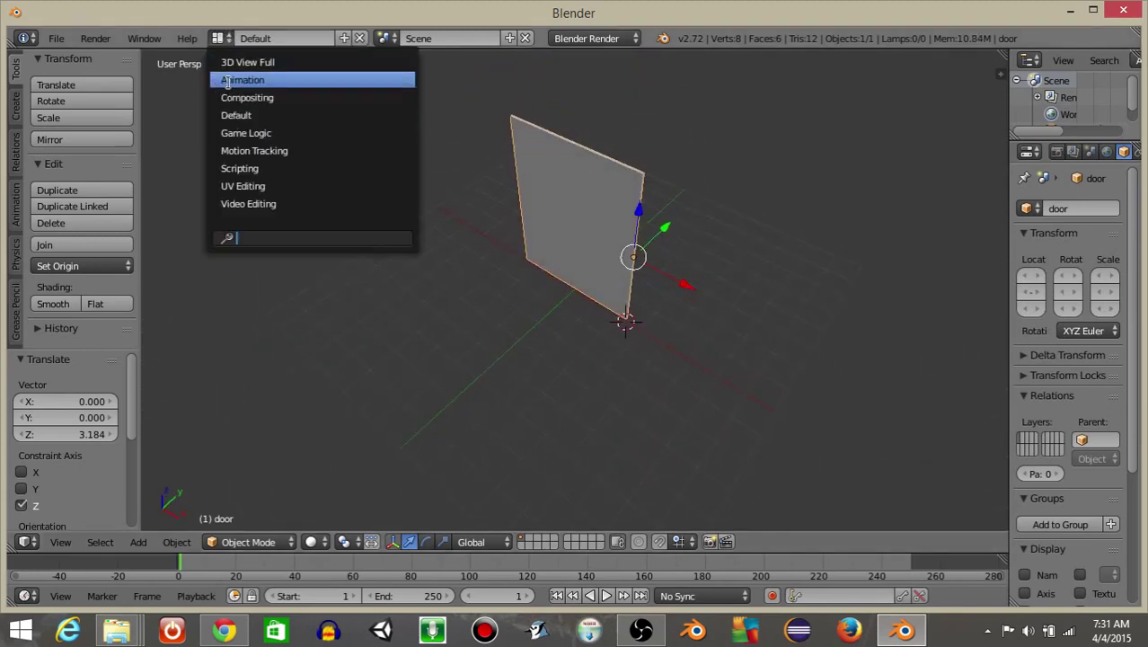
click(226, 82)
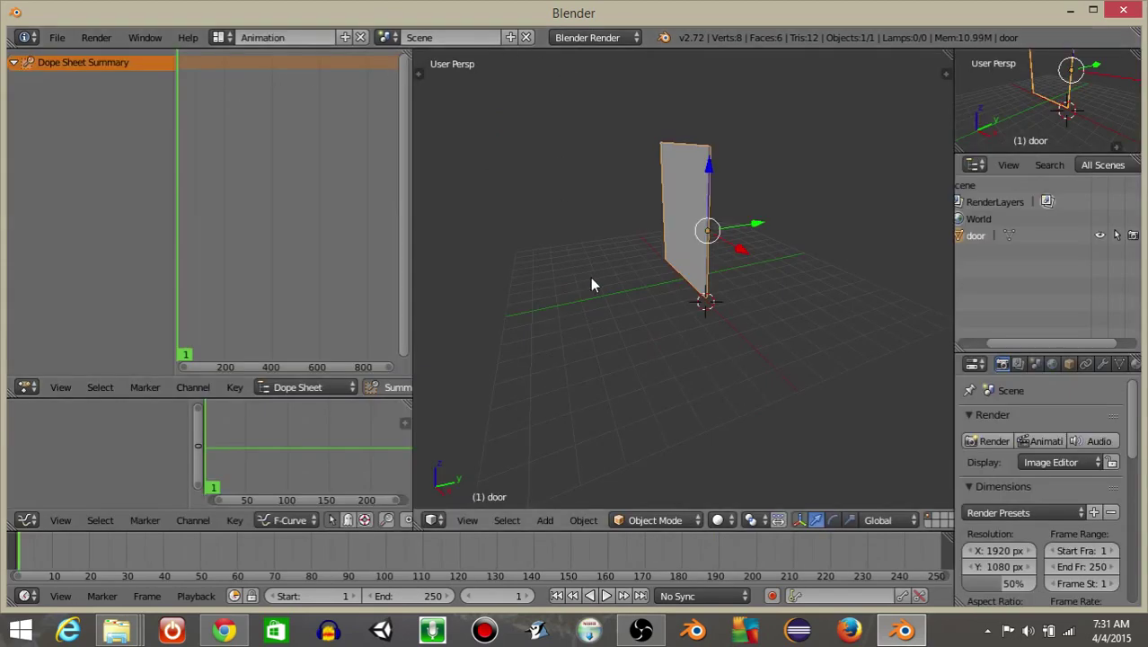
scroll(617, 280, up, 2)
key(KP_7)
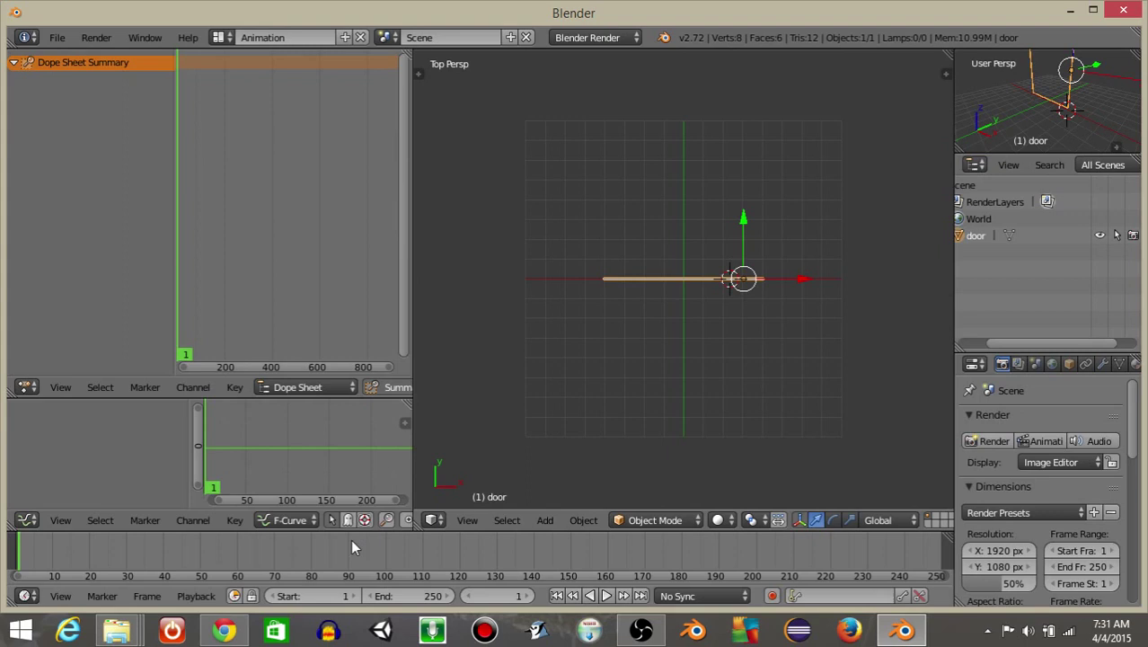
drag(362, 532, 374, 472)
Set the animation's frame range to start at 0 and end at 10
click(321, 596)
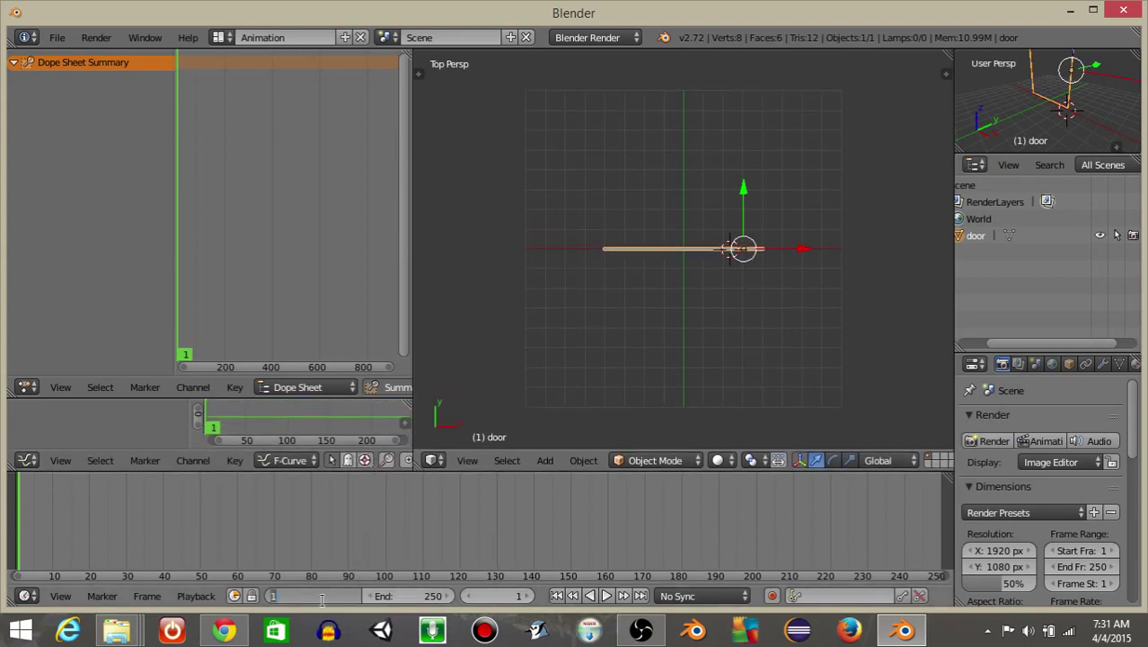
key(Return)
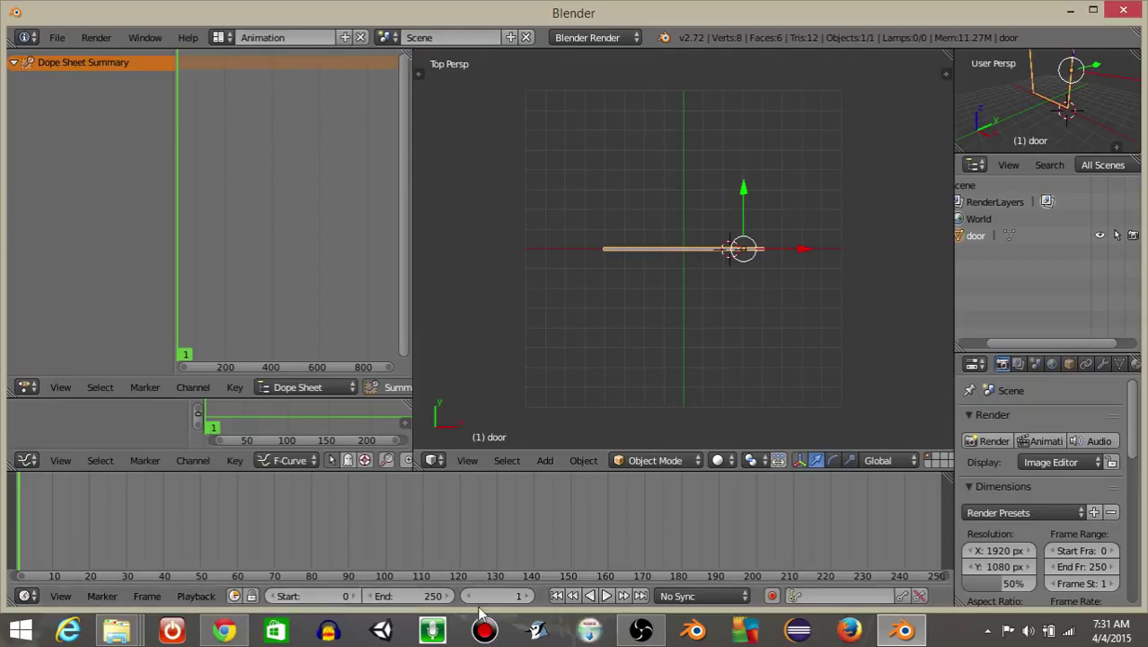
click(411, 596)
text(10)
key(Return)
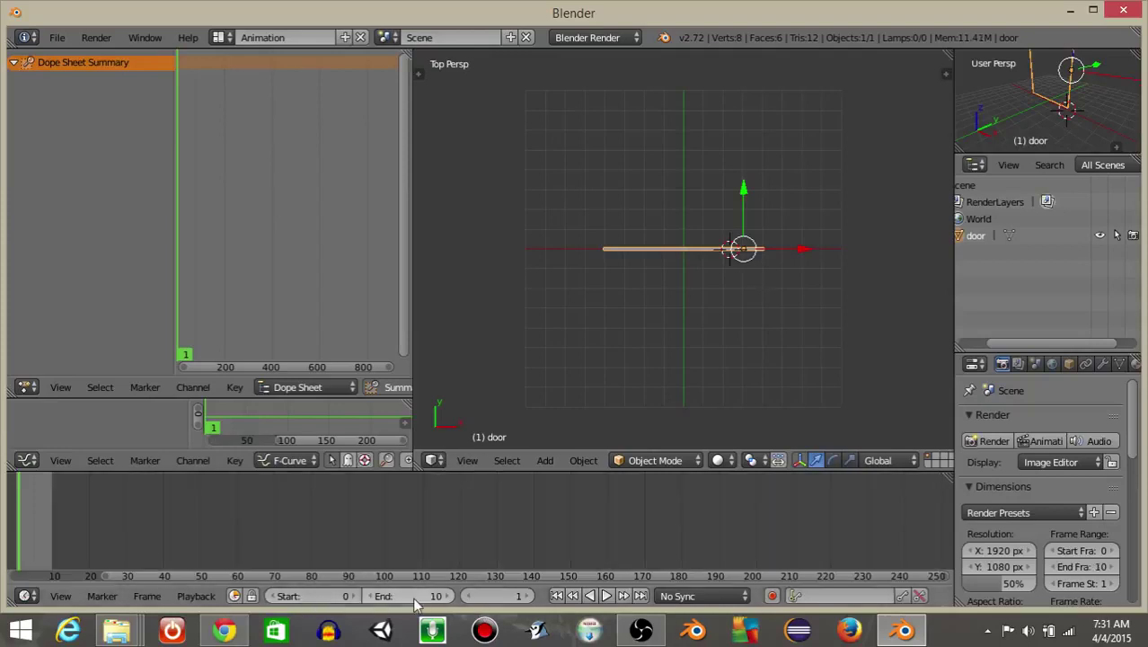
Set the current frame to 0 and insert a Rotation keyframe for the door
click(469, 596)
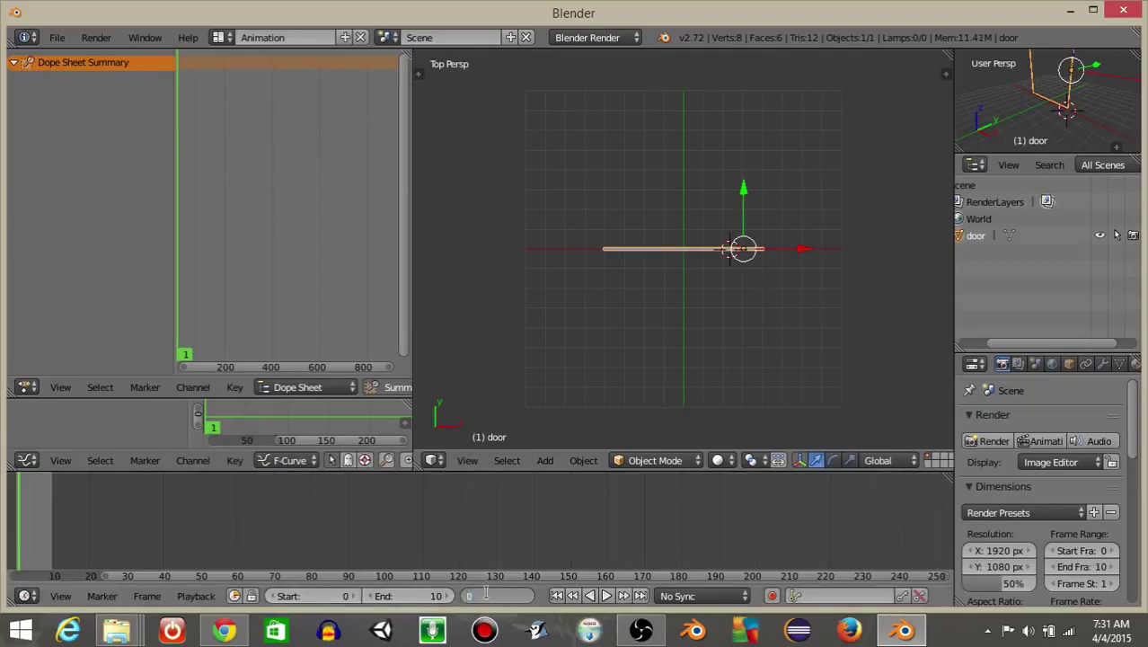
text(0)
key(Return)
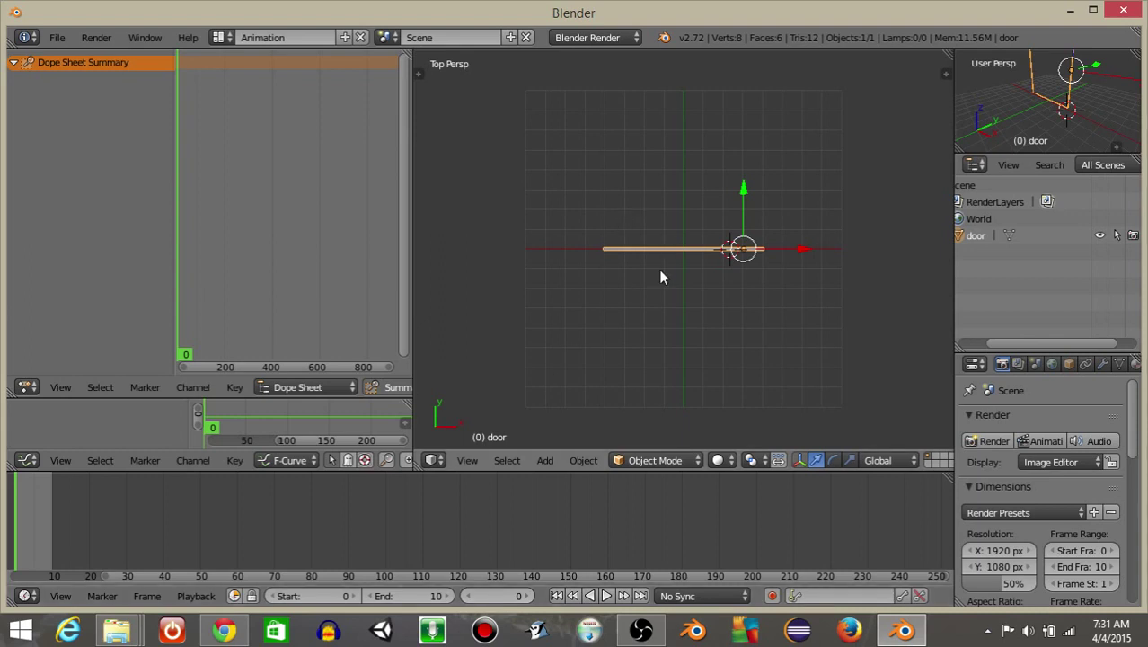
middle_drag(659, 277, 620, 225)
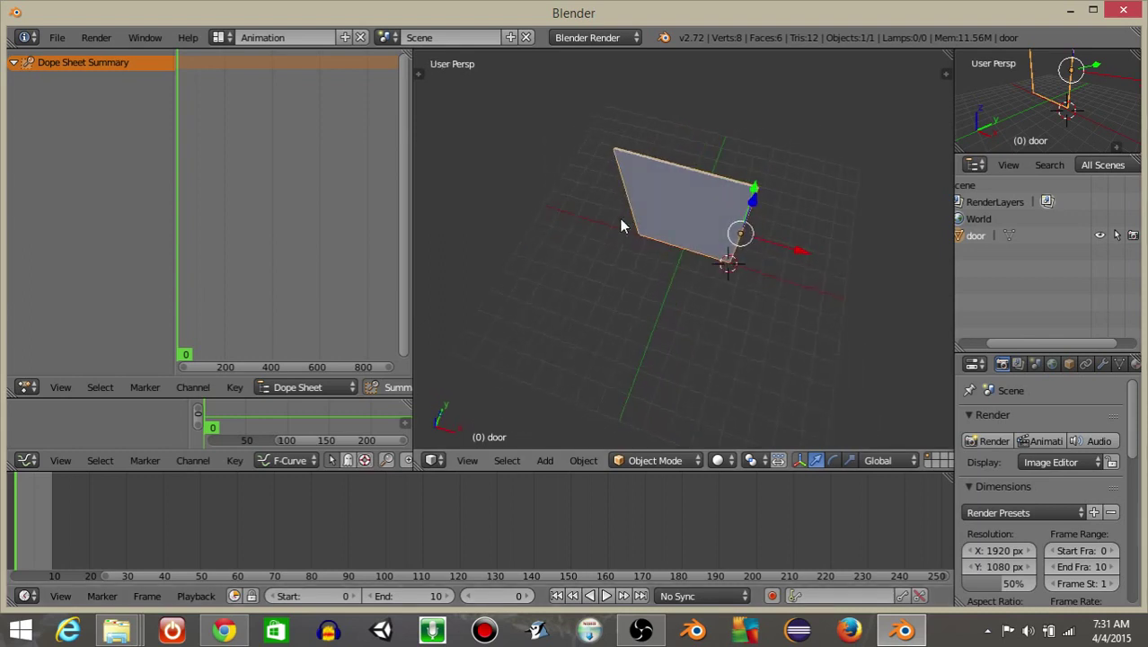
key(i)
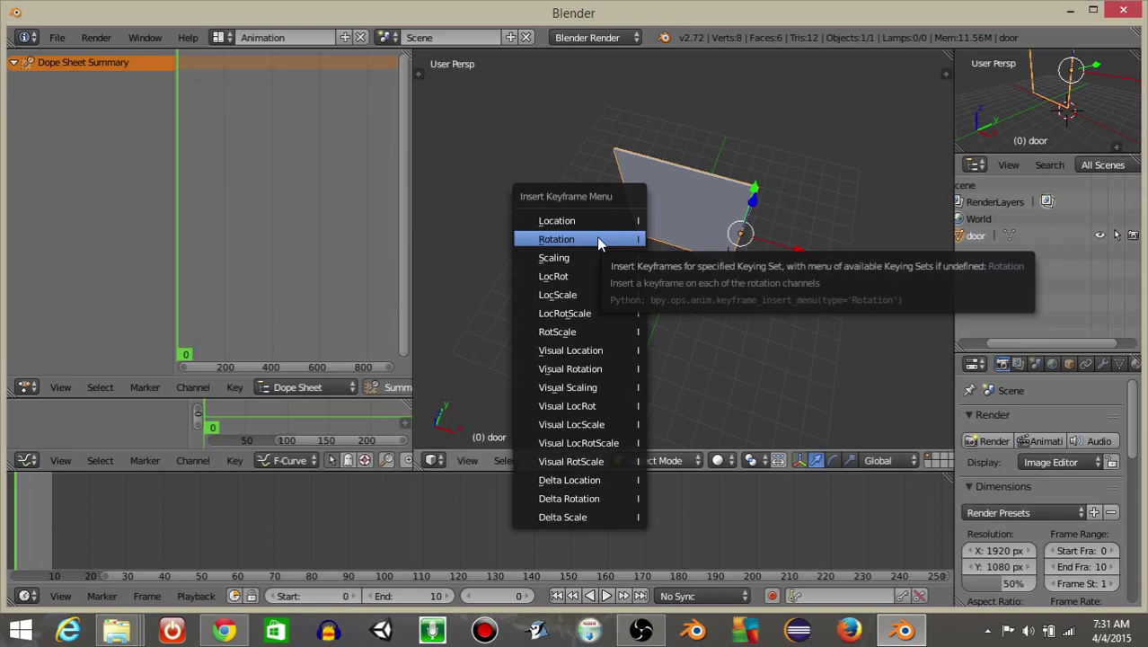
click(599, 244)
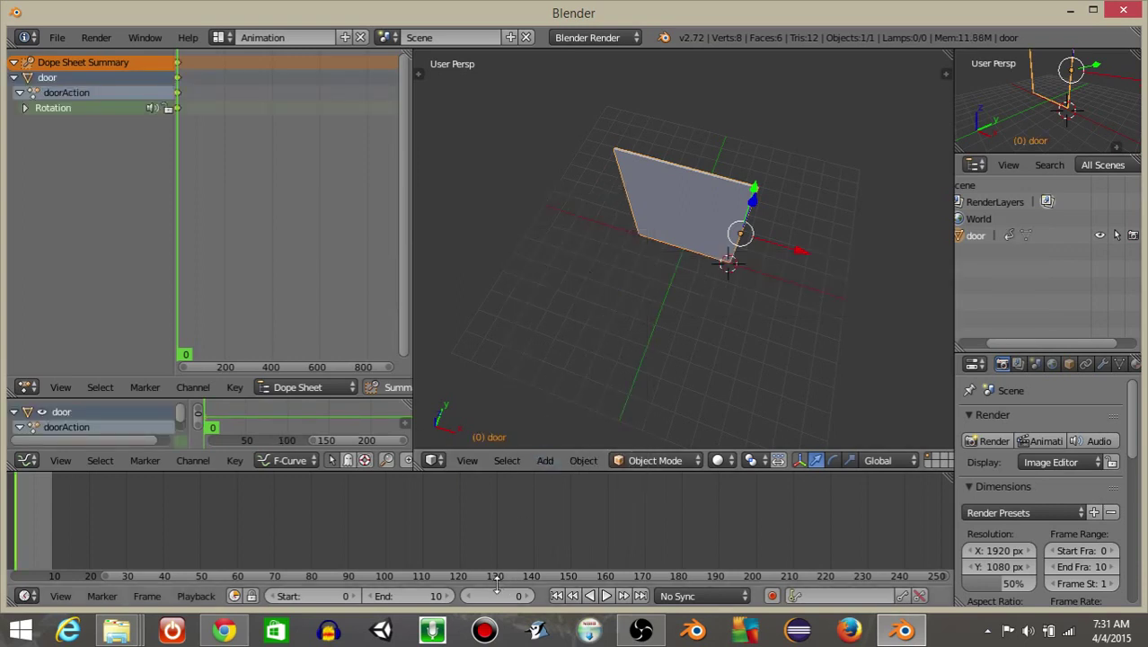
At frame 10, rotate the door about -88 degrees around the Z axis and insert a Rotation keyframe
key(Return)
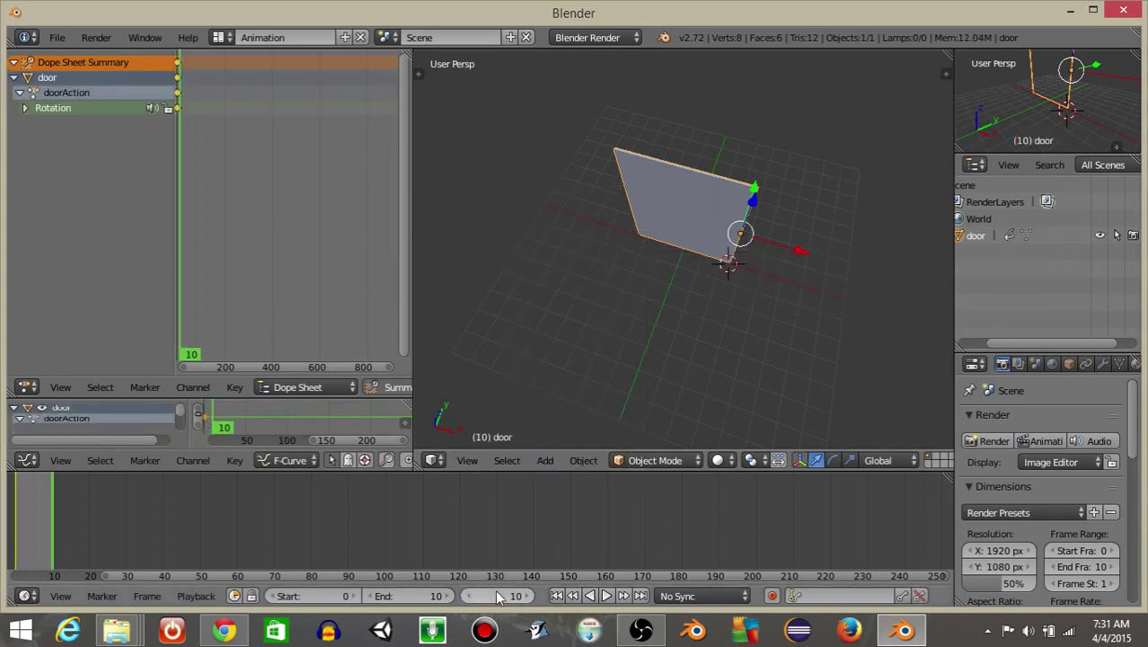
key(KP_7)
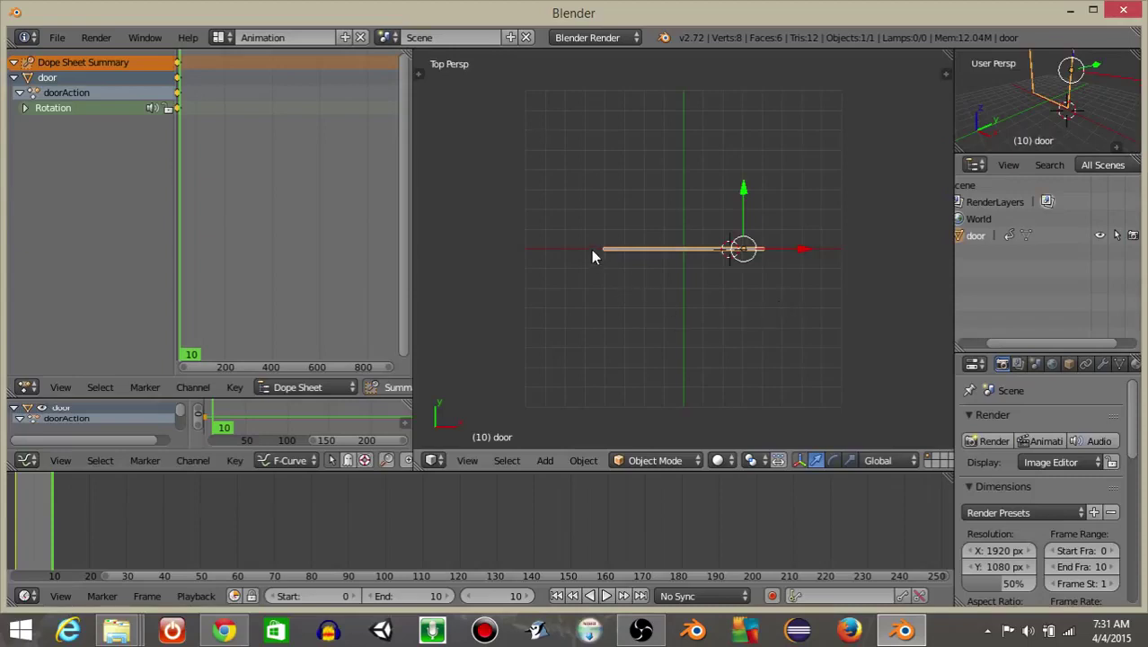
key(r)
key(z)
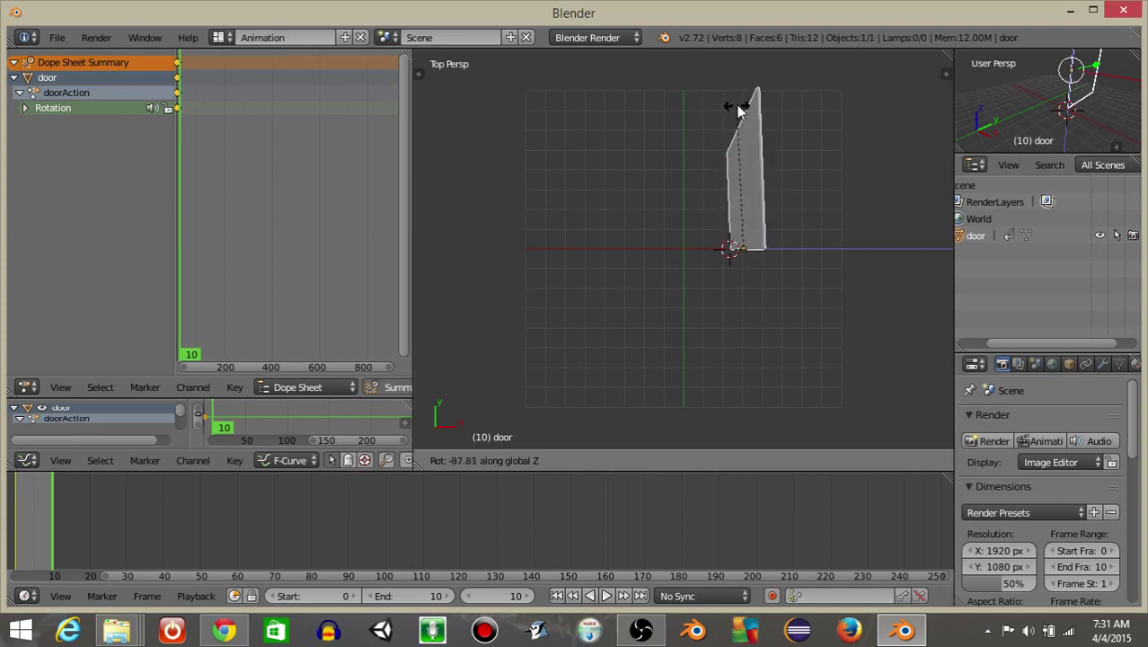
click(739, 108)
key(i)
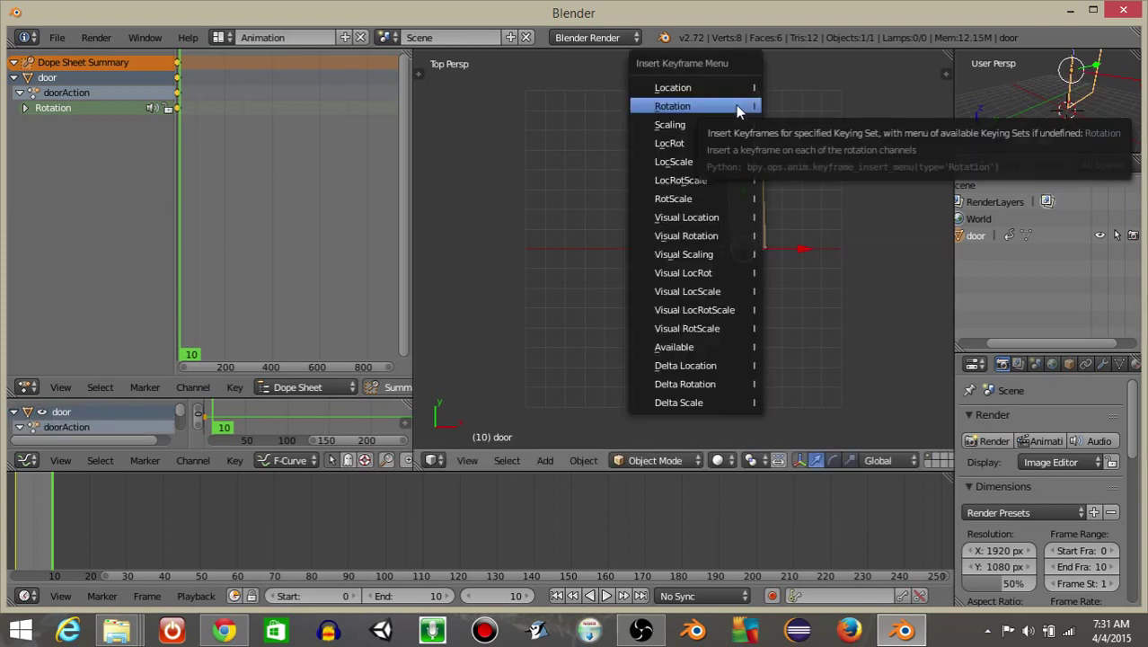
click(739, 108)
Play the door animation from the first frame to check the swing, stop it, and return to frame 0
middle_drag(564, 404, 522, 213)
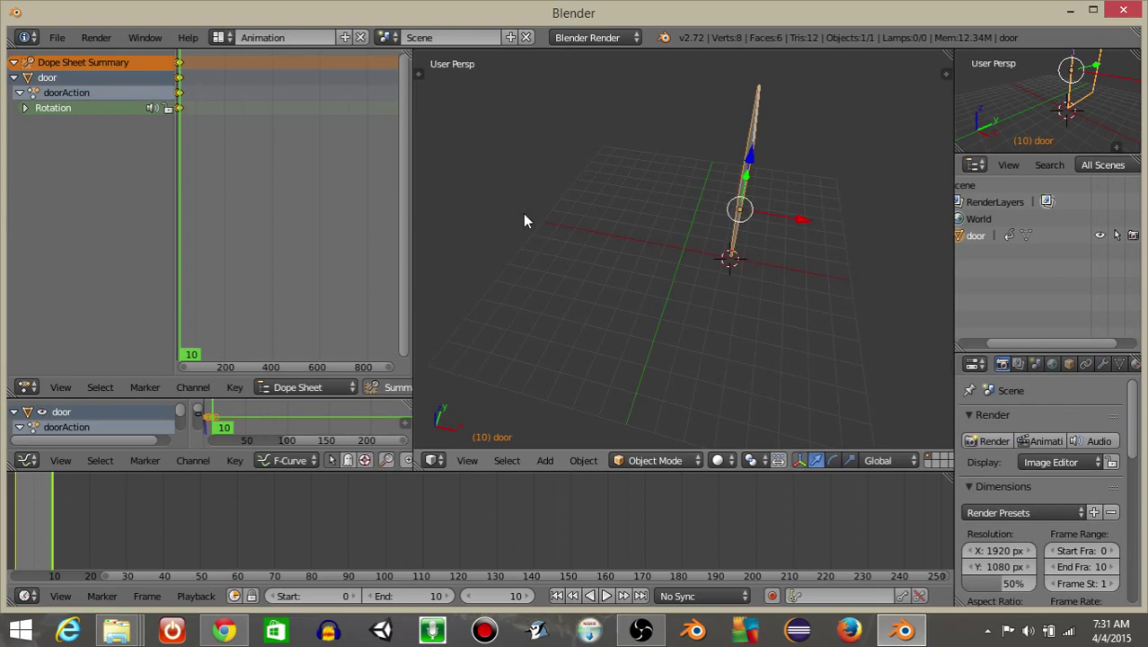
click(572, 596)
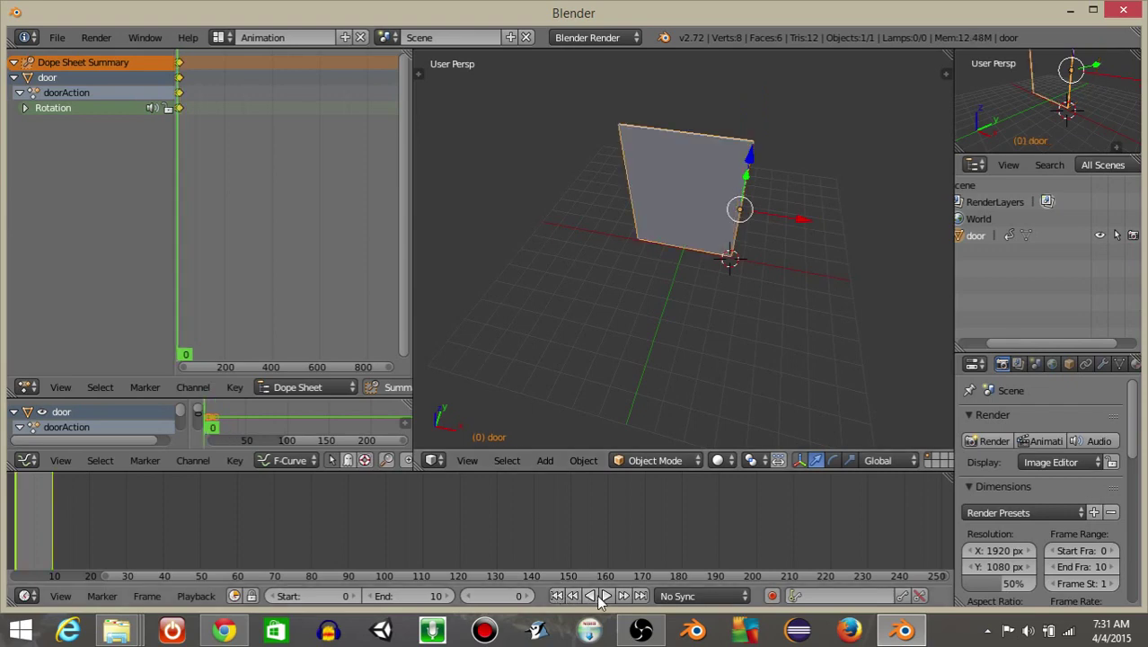
click(606, 595)
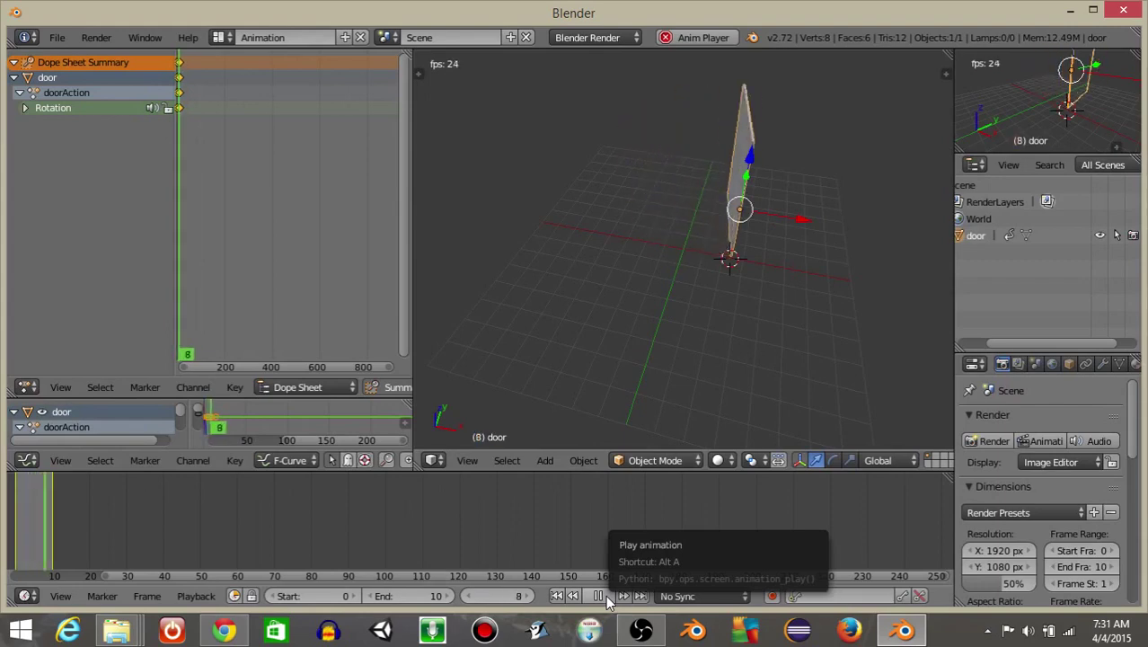
click(599, 596)
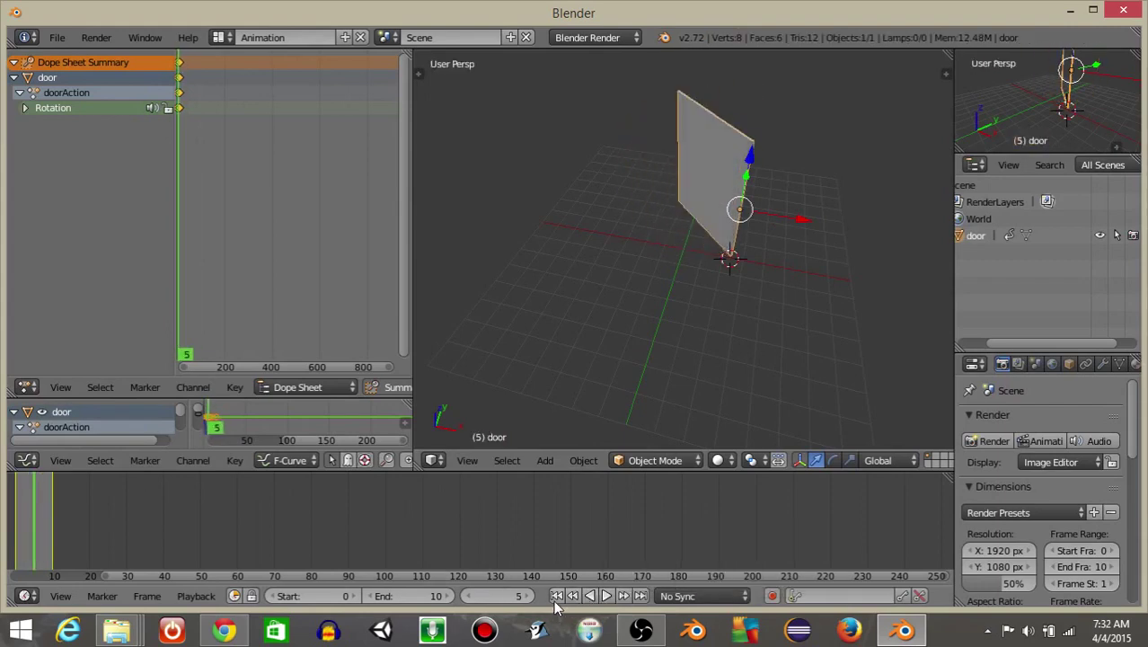
click(556, 595)
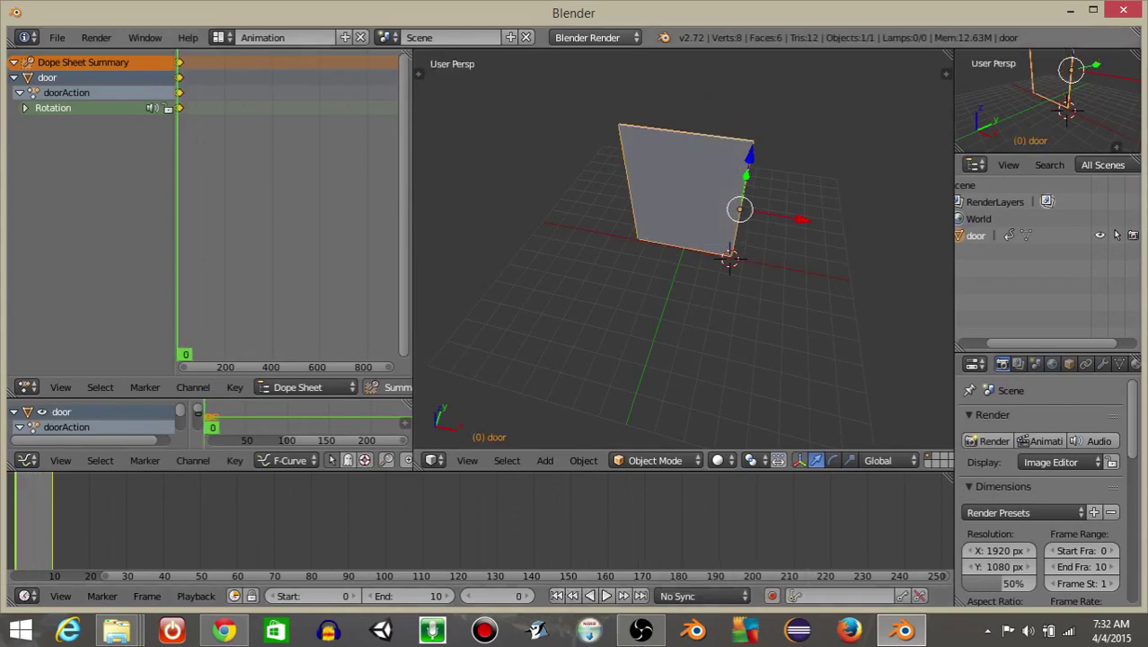
Switch to the Game Logic screen layout and set the render engine to Blender Game
click(230, 40)
click(270, 130)
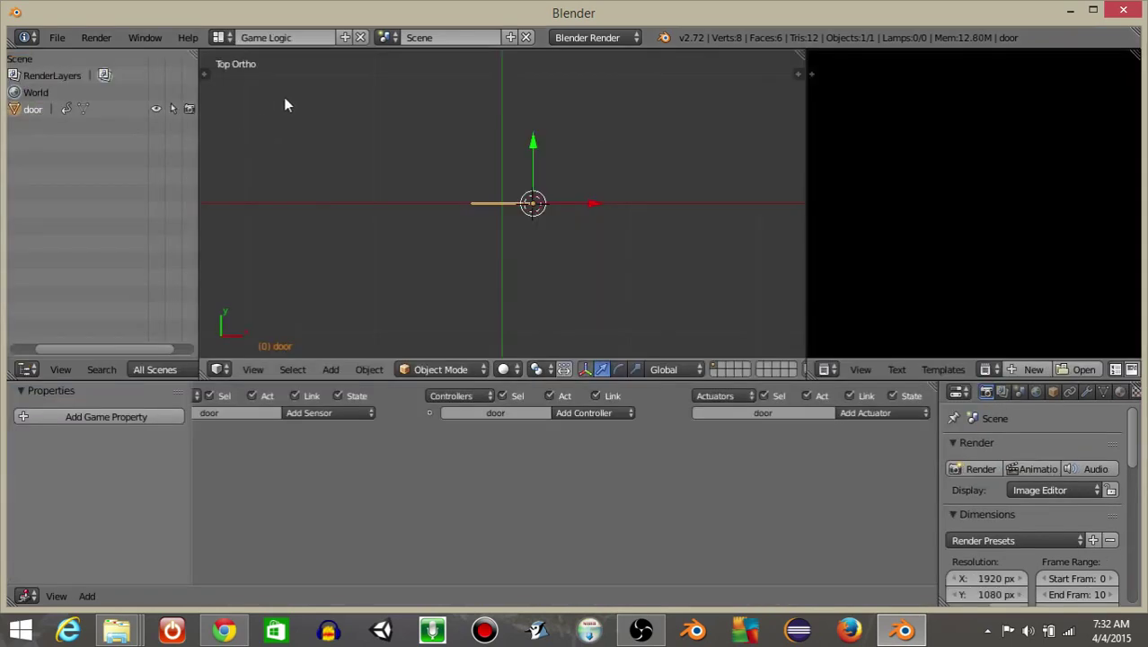
click(568, 37)
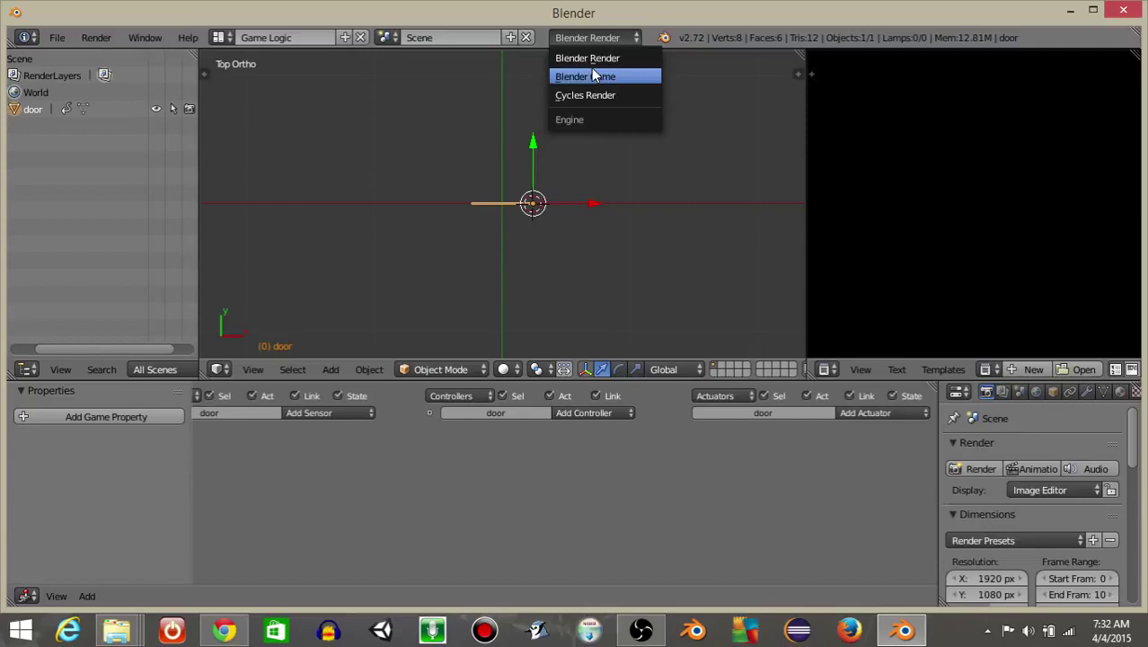
click(593, 76)
Widen the game properties area and add a Boolean game property named "open" to the door
scroll(464, 461, up, 3)
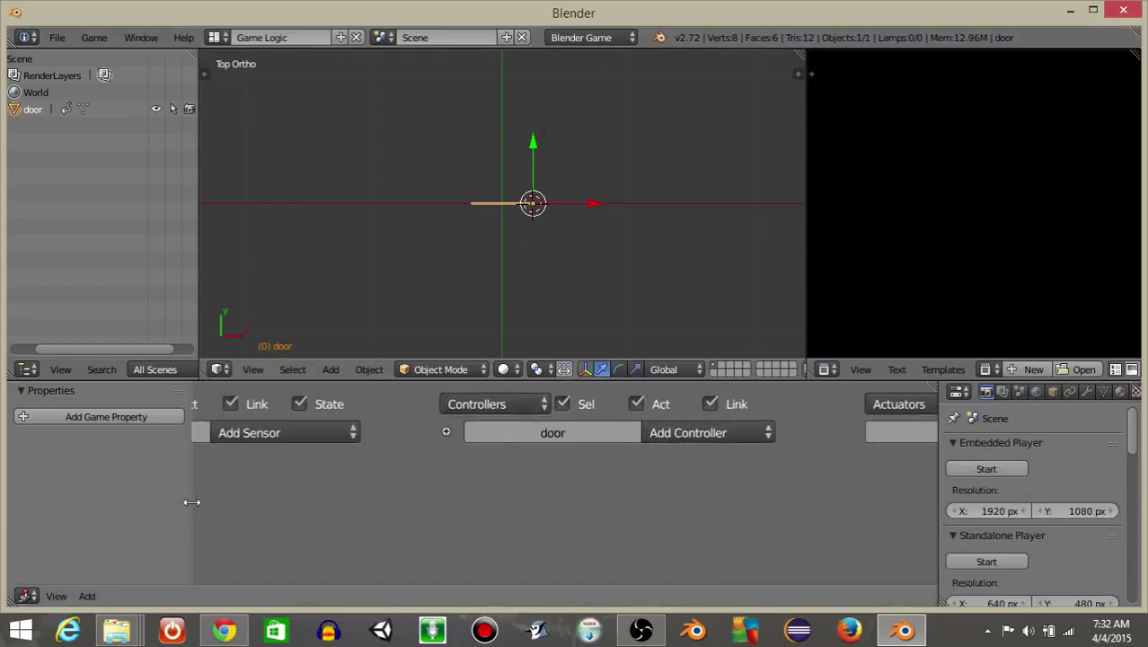
drag(193, 501, 375, 487)
click(178, 415)
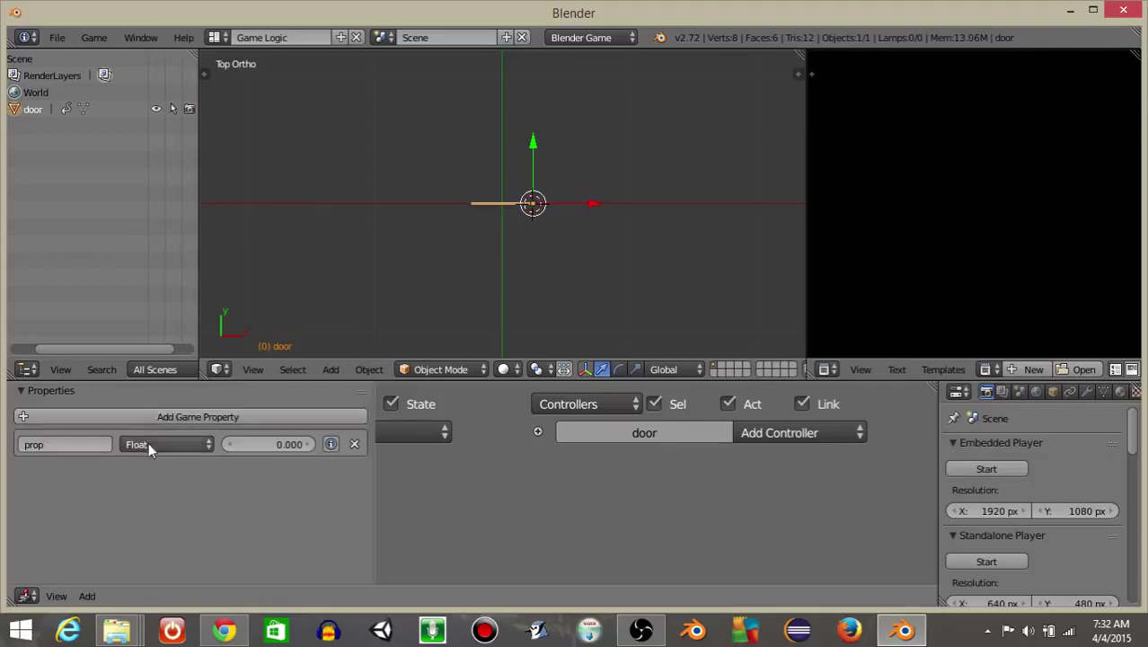
click(148, 444)
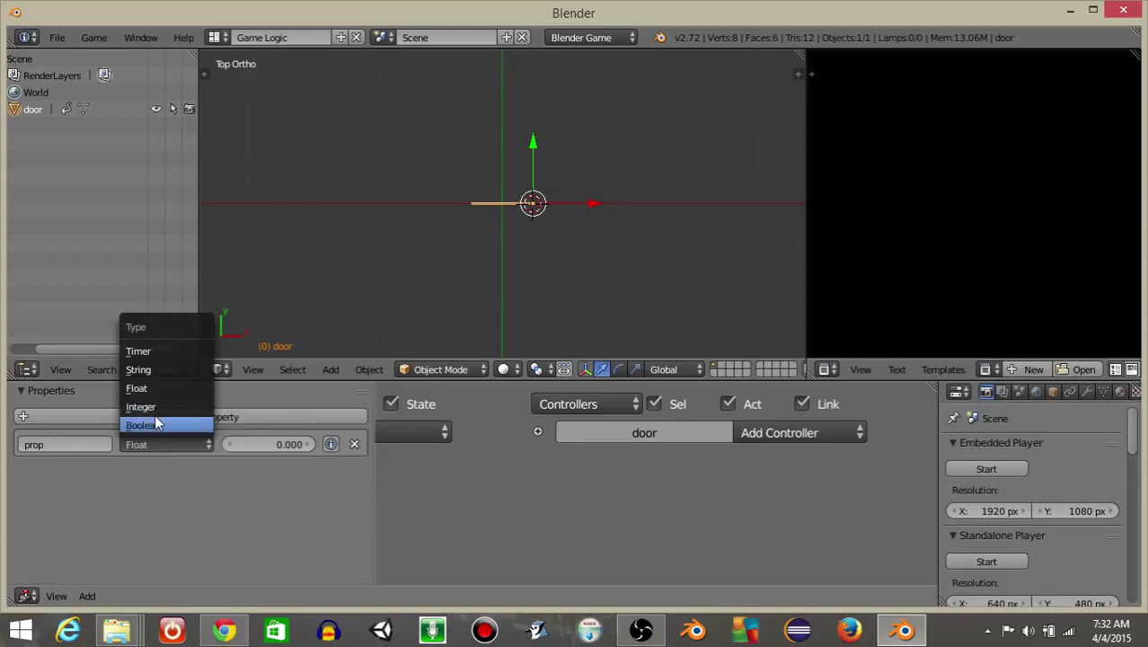
click(148, 425)
click(107, 444)
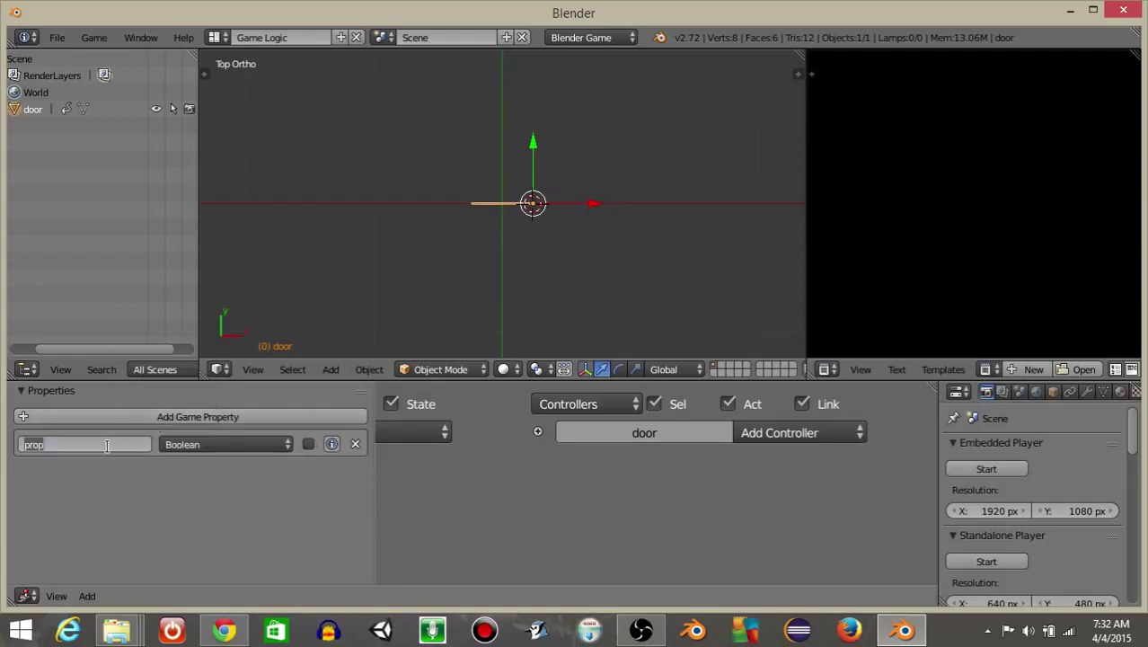
text(open)
key(Return)
Add a Property sensor to the door and name it "openDoor"
middle_drag(400, 492, 697, 474)
click(693, 432)
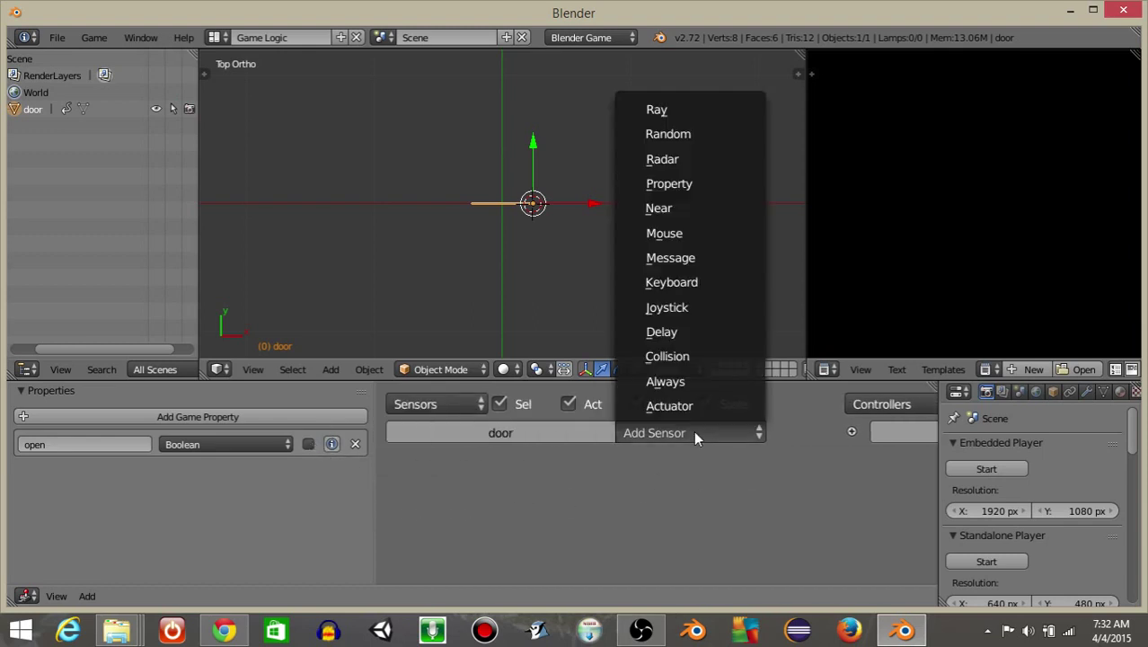
click(670, 183)
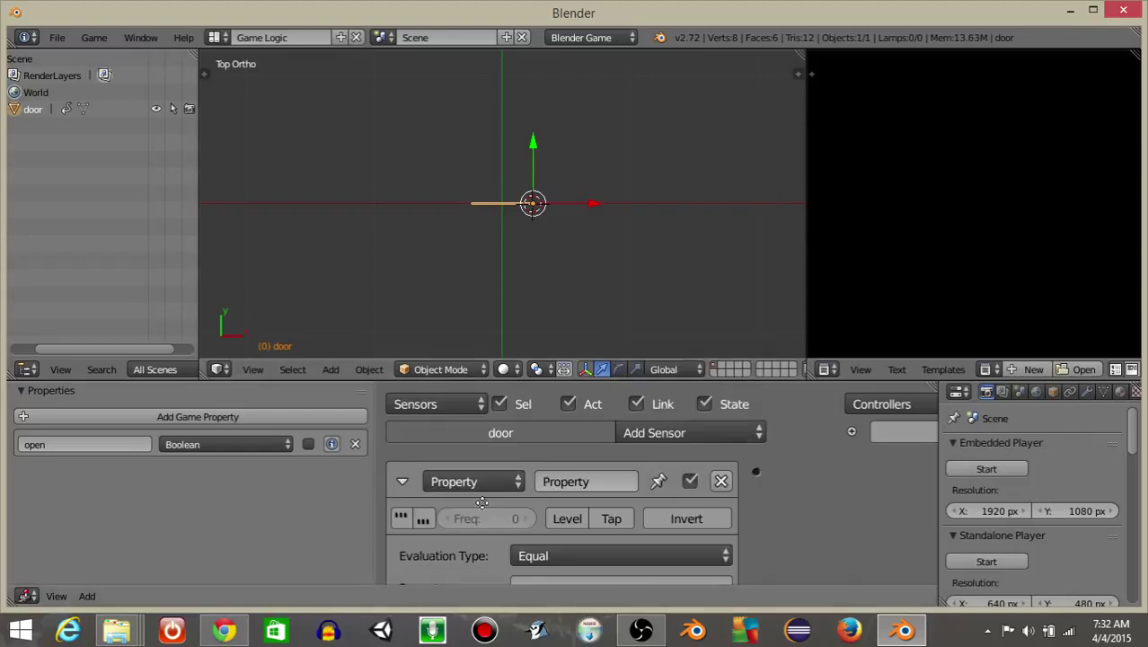
scroll(509, 478, down, 2)
click(570, 429)
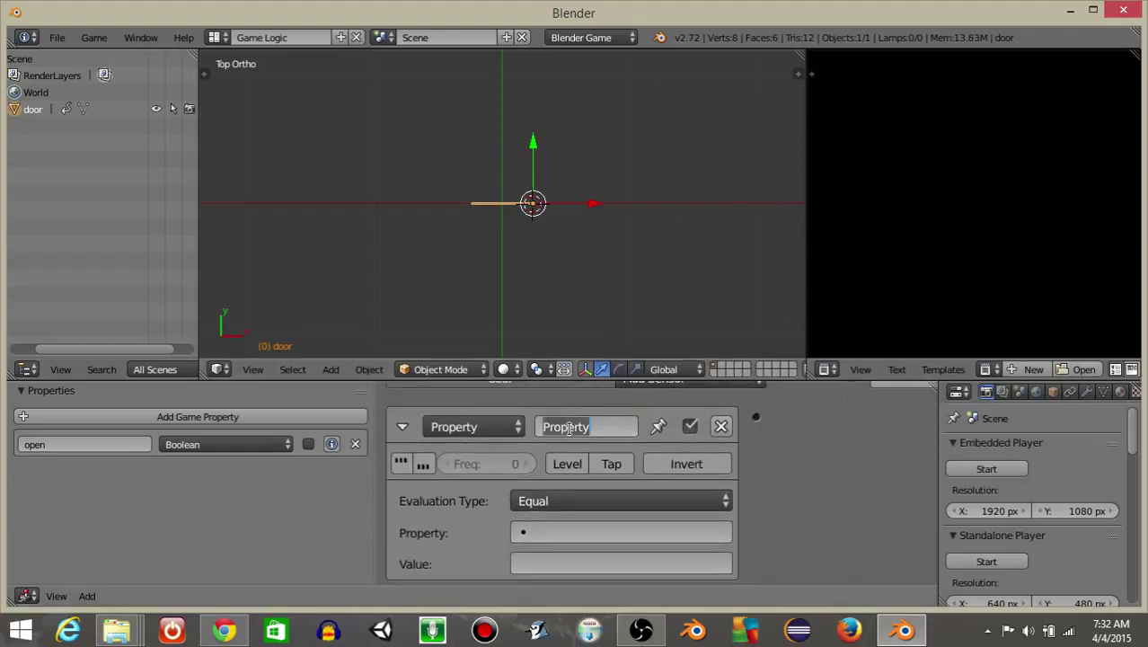
text(open)
key(Return)
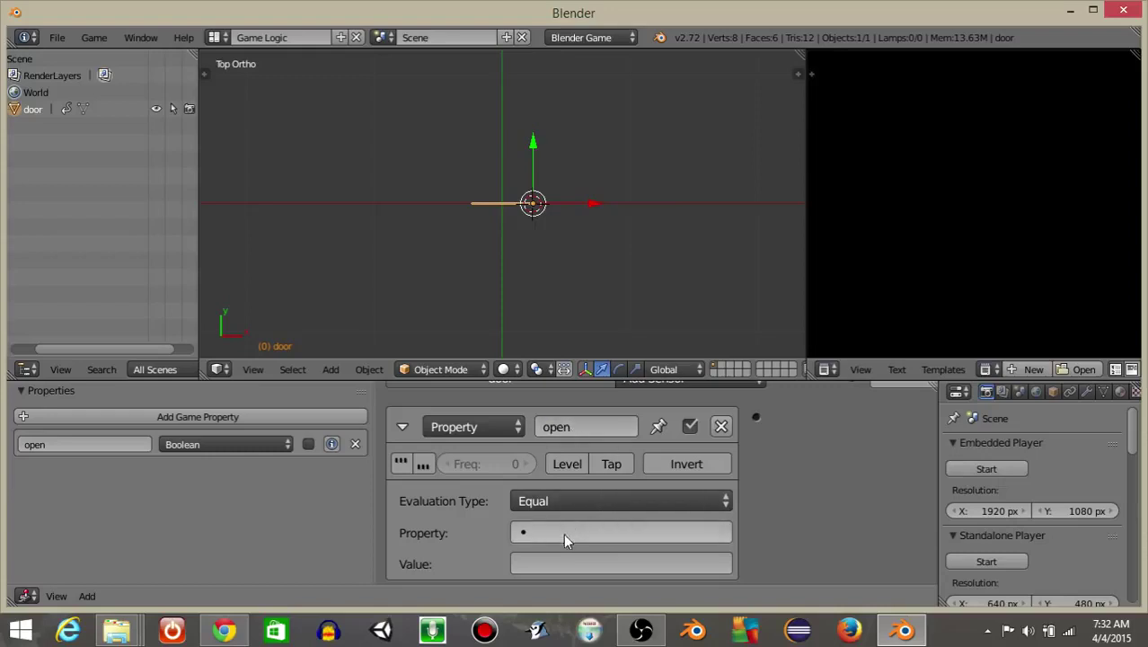
click(575, 422)
text(D)
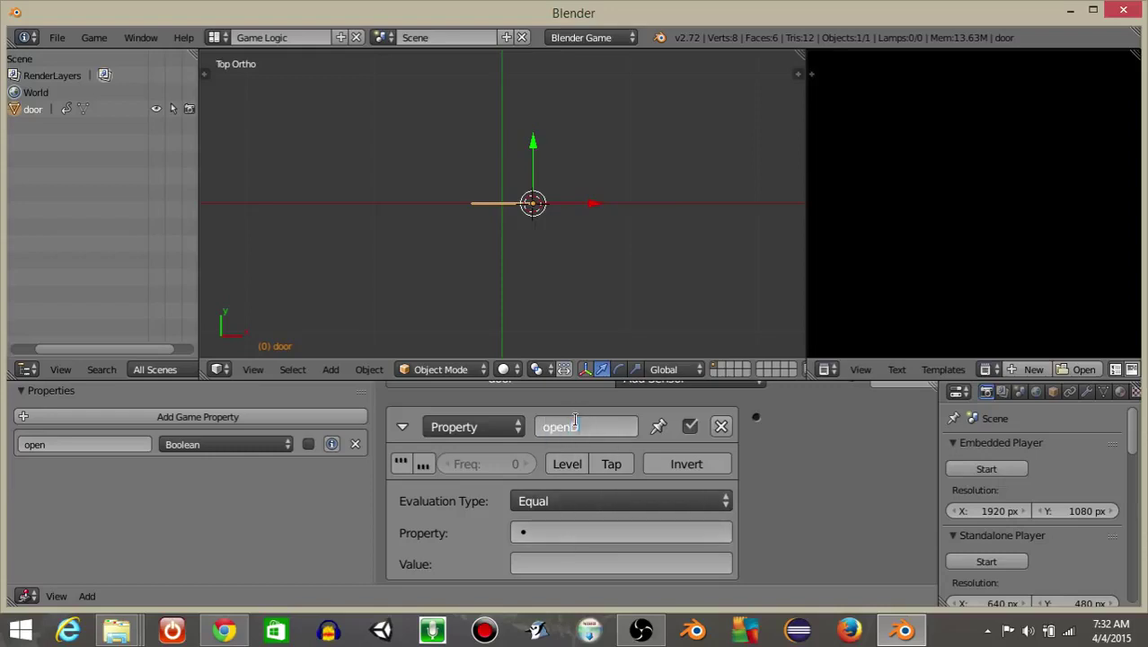
text(oor)
key(Return)
Make the openDoor sensor test whether the "open" property equals True, and collapse the sensor
click(553, 530)
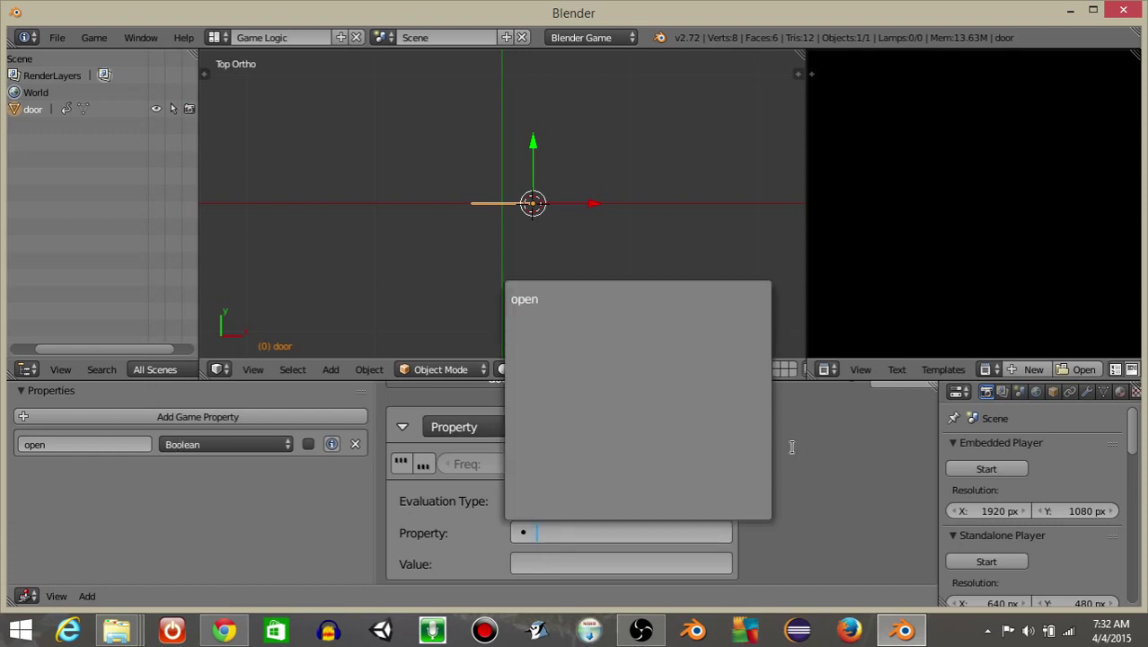
click(525, 299)
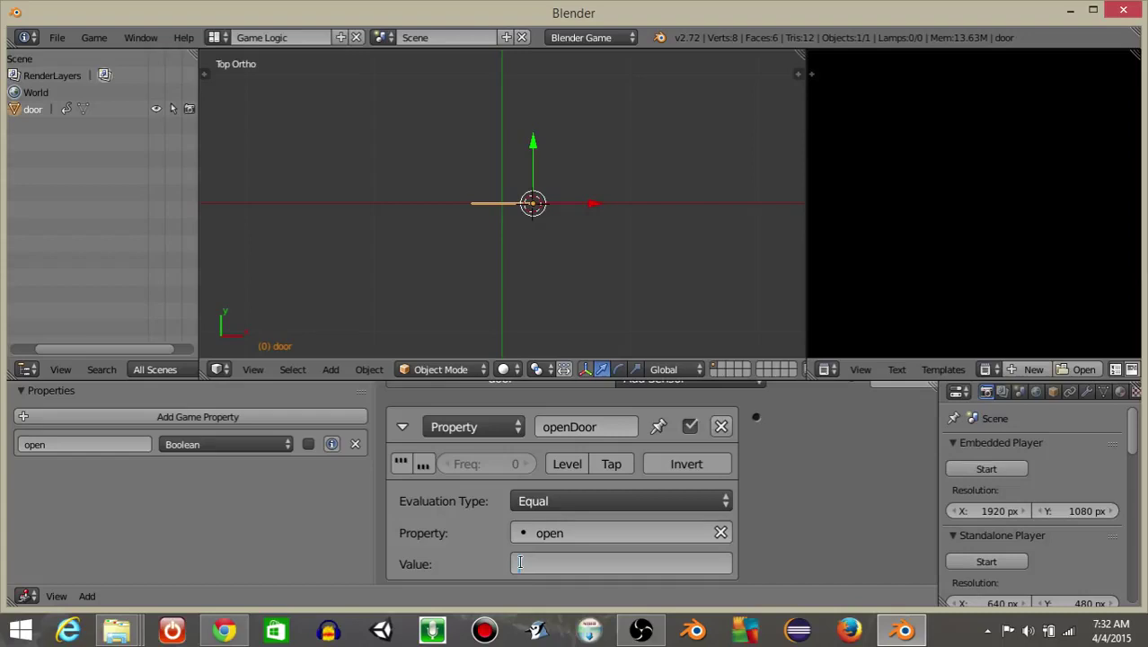
text(True)
key(Return)
click(403, 428)
Add an Action actuator to the door and name it "opendoor"
ctrl+middle_drag(402, 424, 799, 463)
click(785, 439)
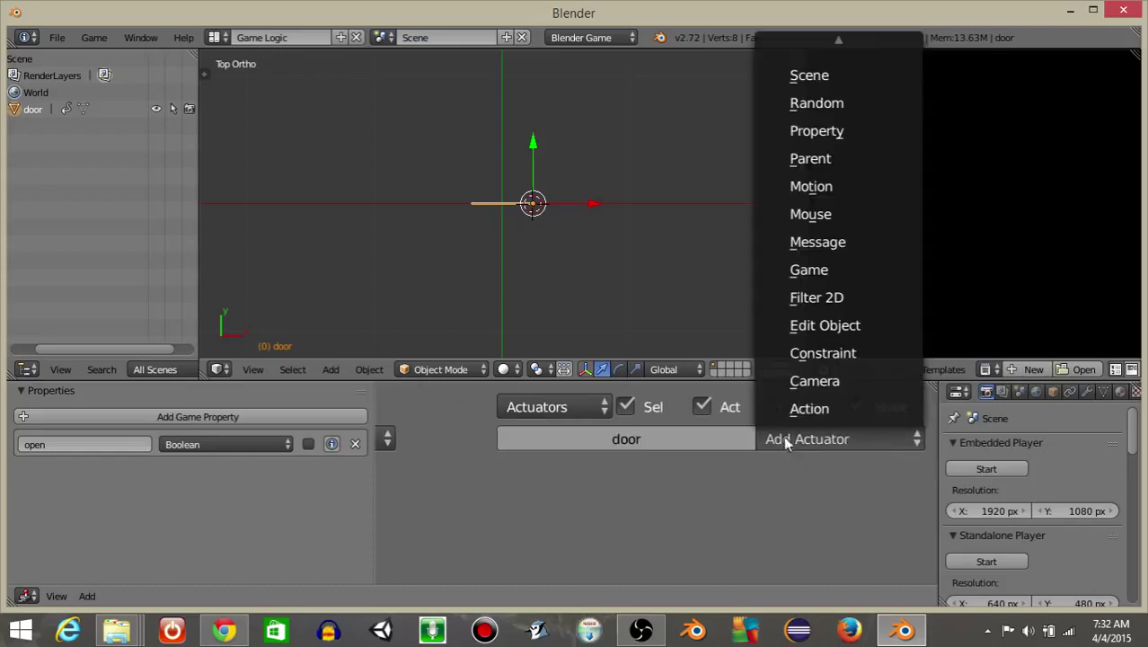
click(794, 406)
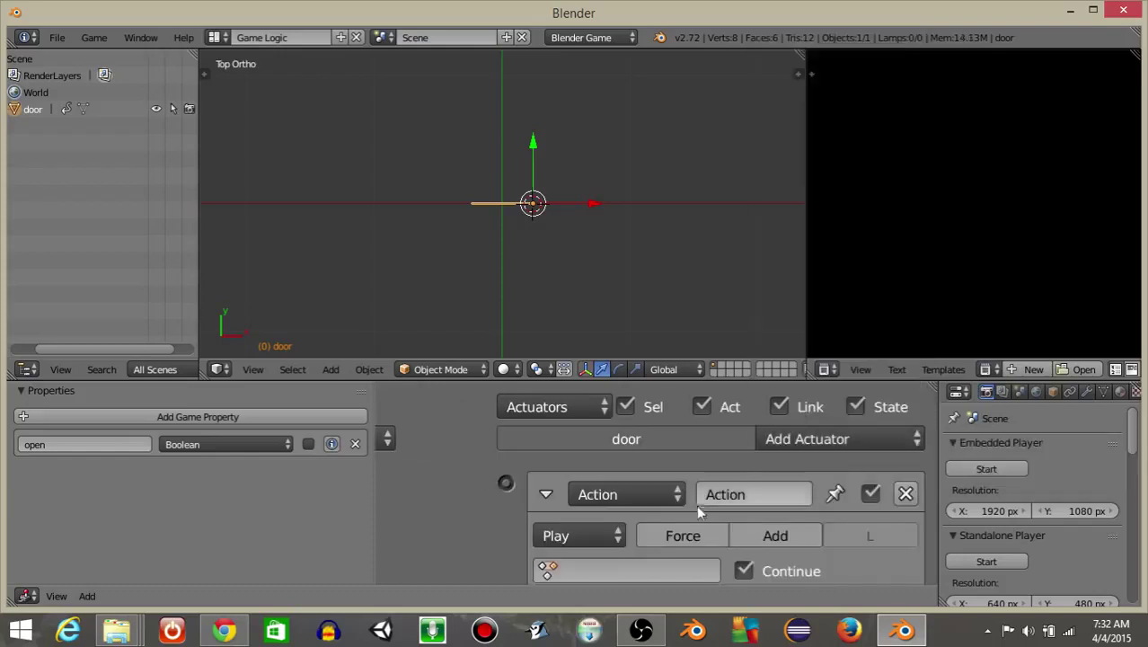
scroll(696, 504, down, 2)
click(729, 440)
text(ope)
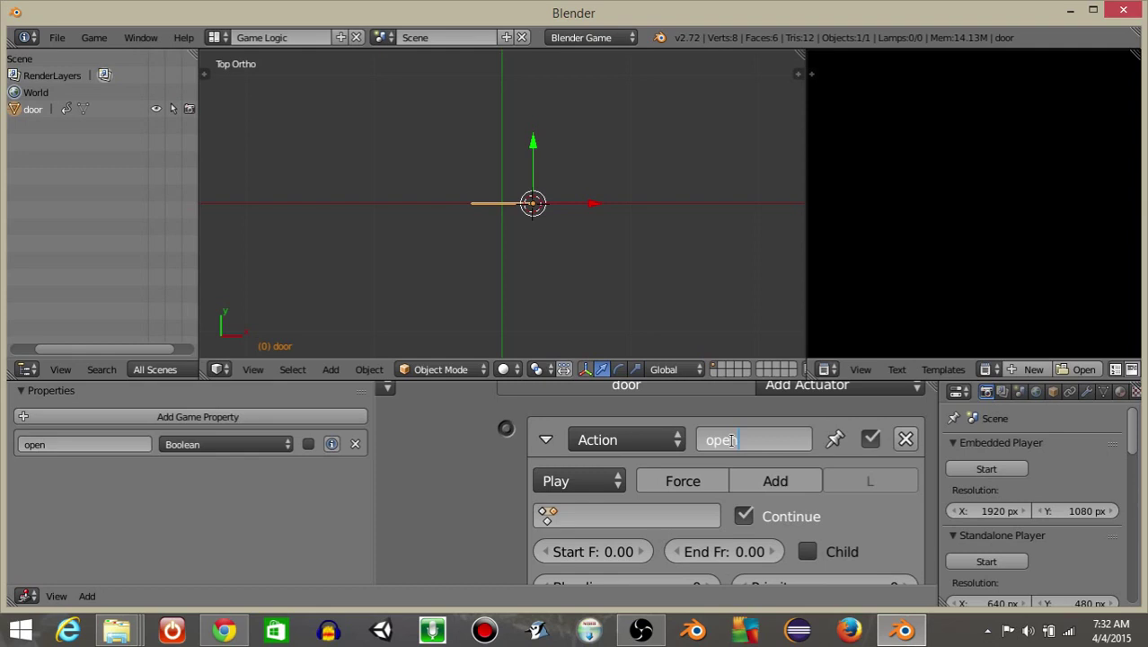
text(ndoor)
key(Return)
Assign doorAction to the opendoor actuator and set its end frame to 10
click(632, 510)
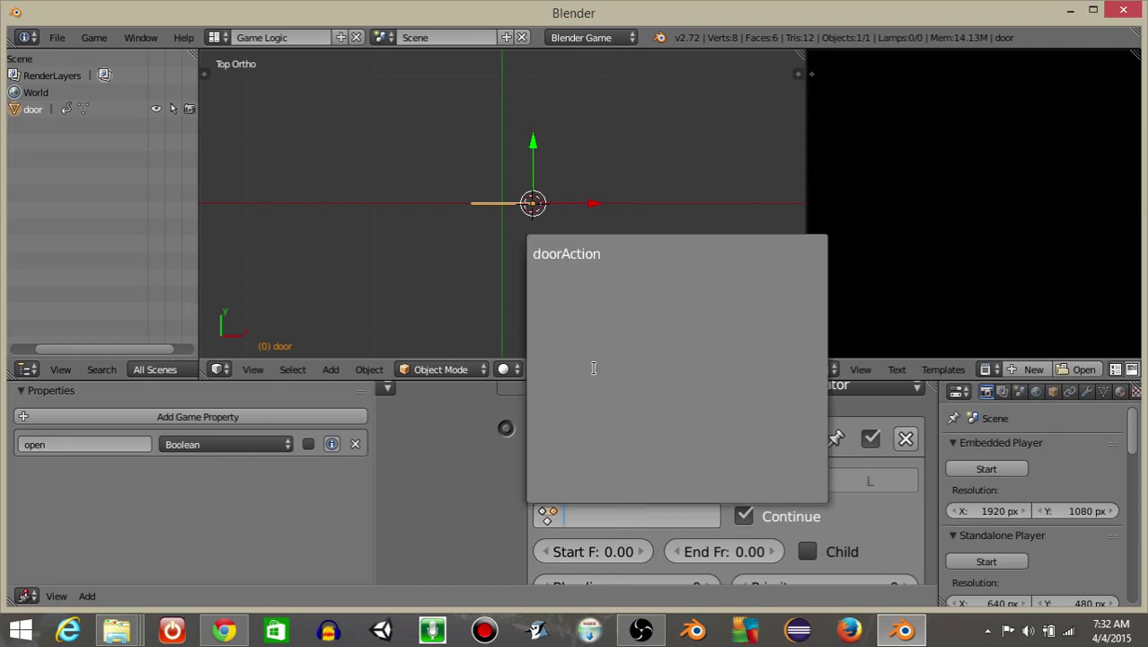
click(562, 254)
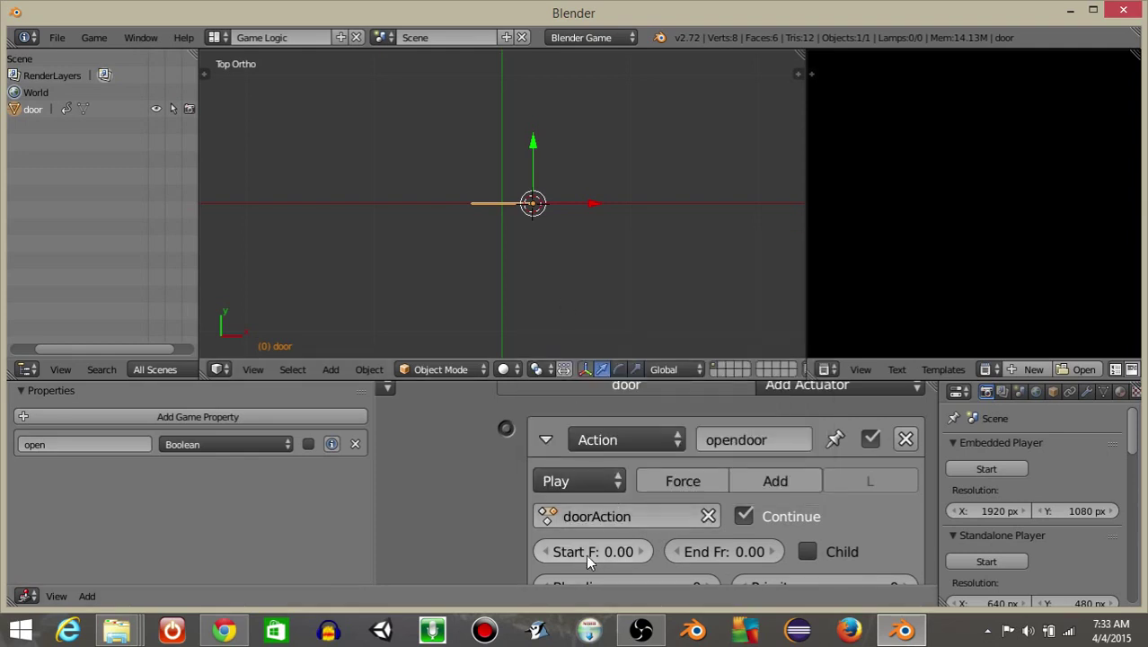
click(723, 550)
text(10)
key(Return)
Link the openDoor sensor to the opendoor actuator through an And controller, and collapse the controller and actuator
scroll(623, 488, down, 4)
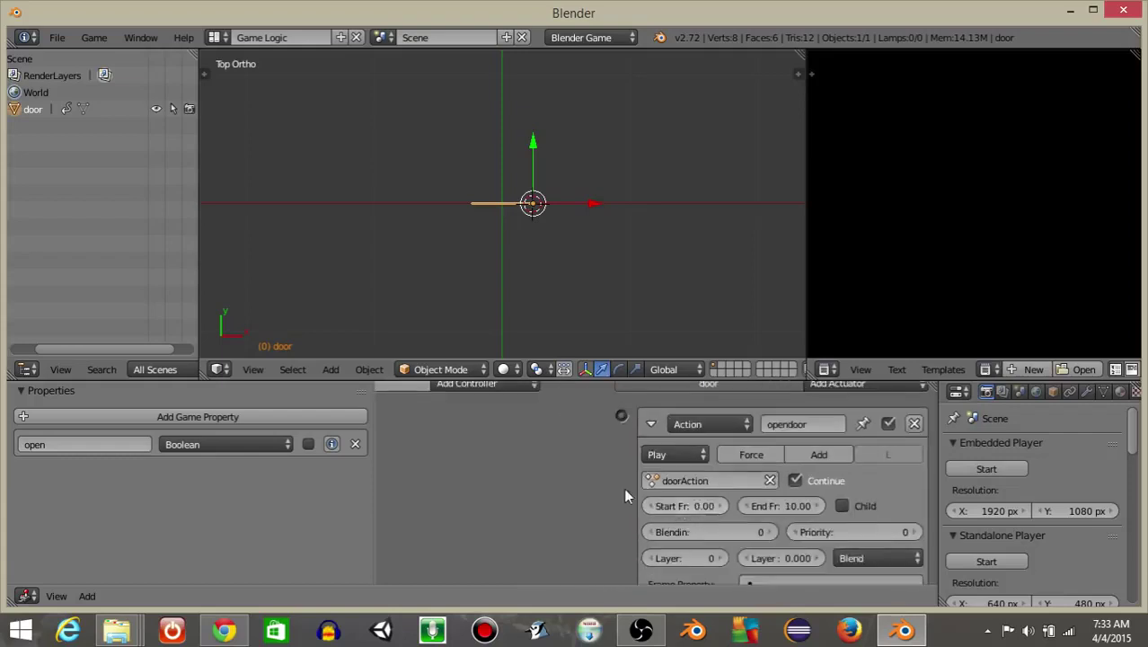
drag(478, 436, 793, 433)
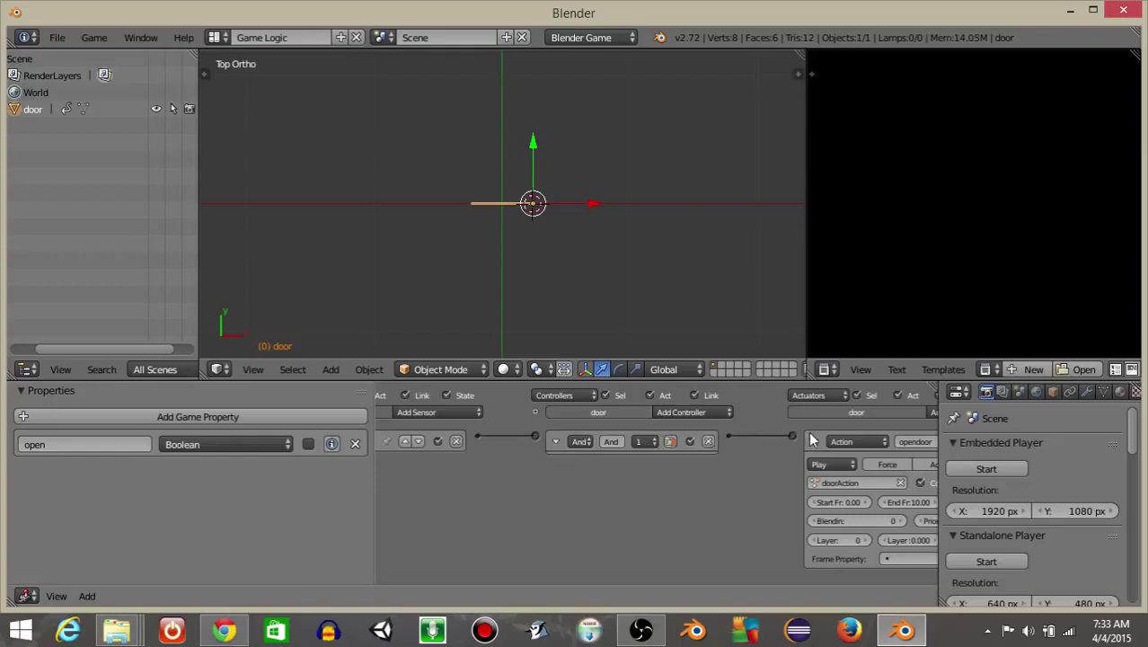
click(817, 441)
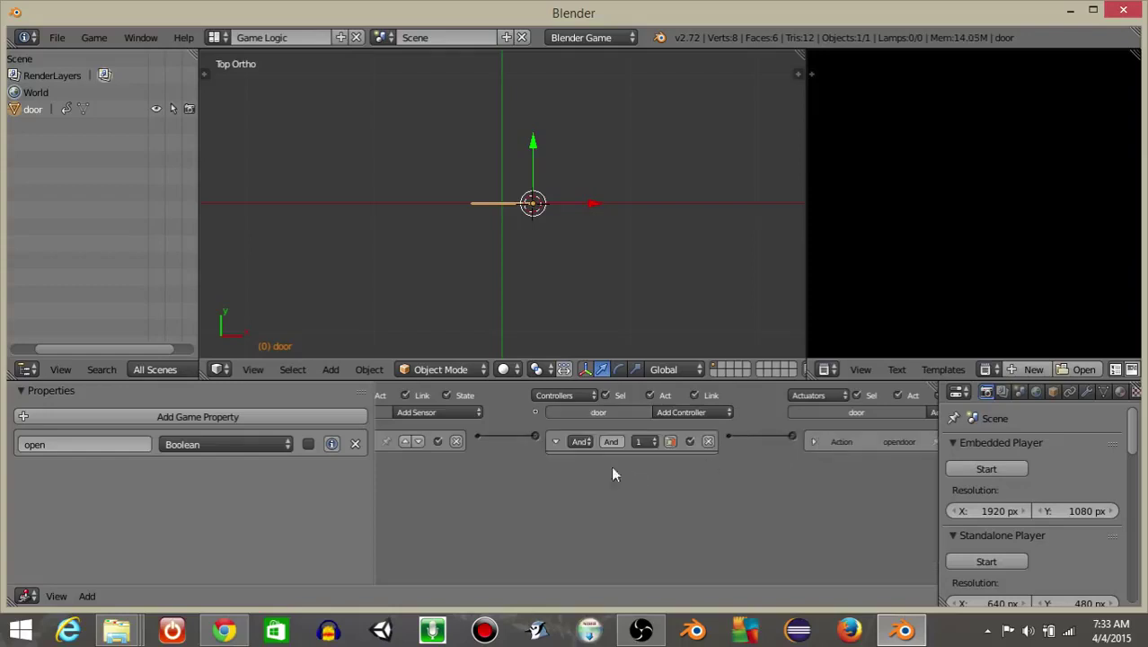
click(555, 441)
ctrl+scroll(538, 449, left, 3)
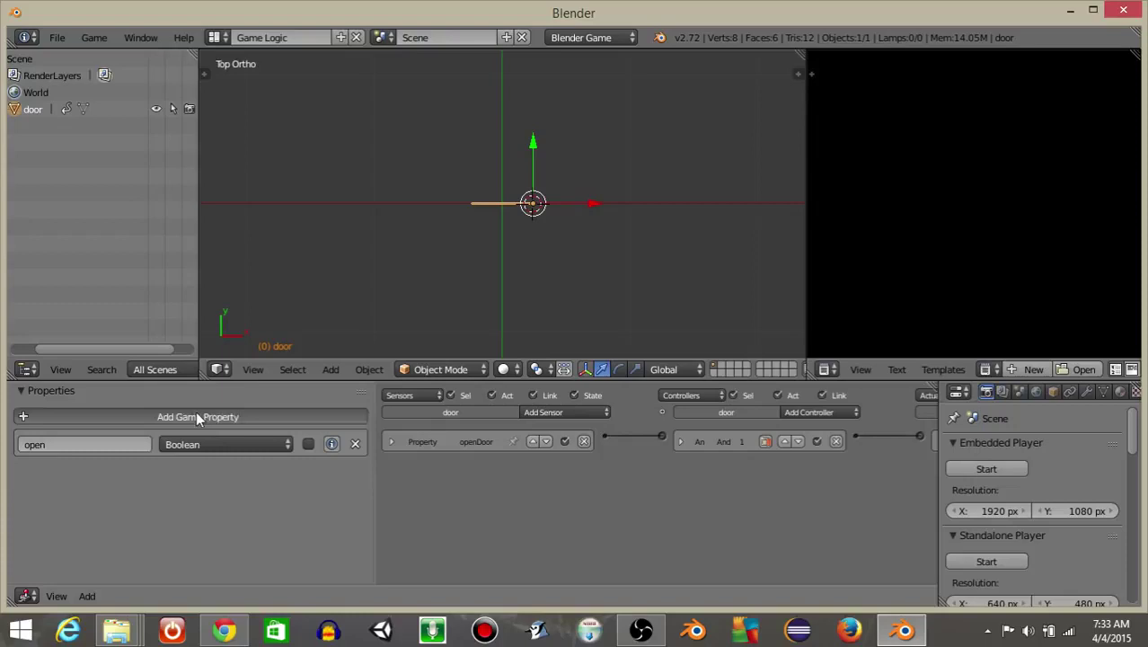
Add a second Boolean game property named "door" to the door object
click(196, 416)
click(144, 474)
click(142, 455)
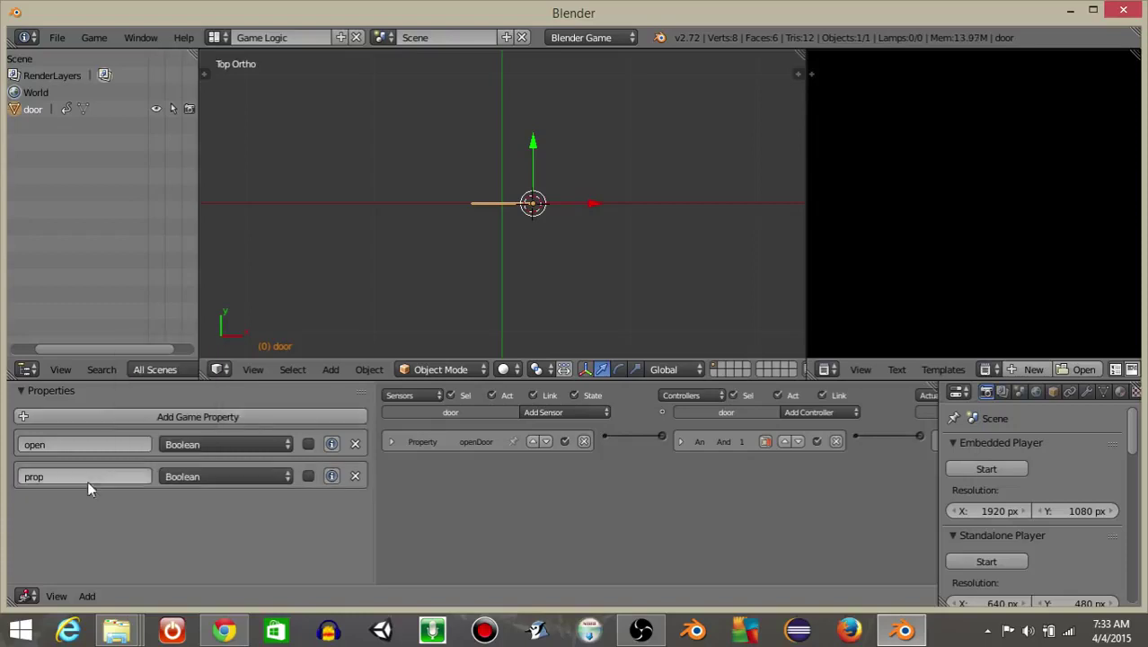
click(86, 478)
text(door)
key(Return)
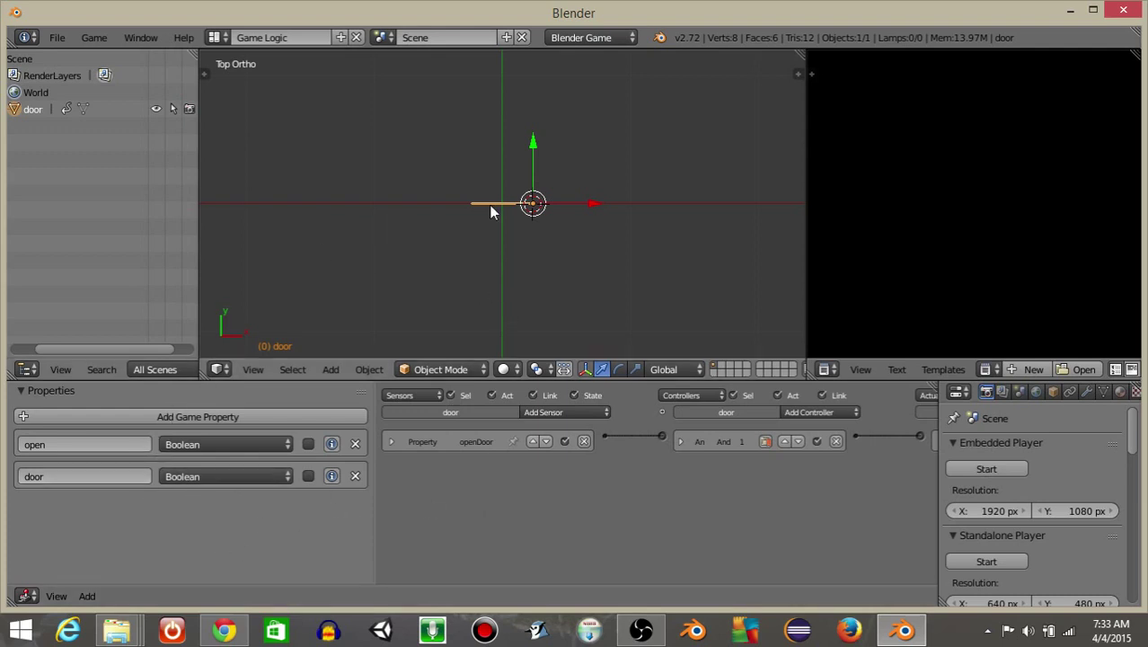
Add a cube to the scene at the 3D cursor by the door's hinge edge
middle_drag(491, 211, 391, 178)
key(space)
text(add)
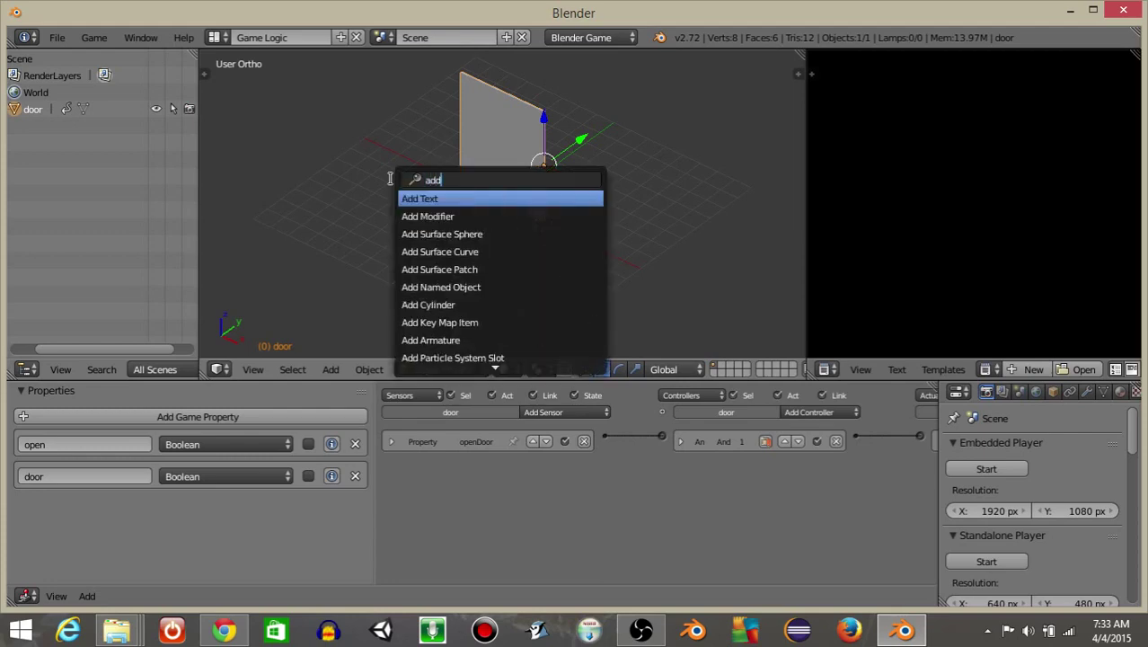
text( cub)
key(Return)
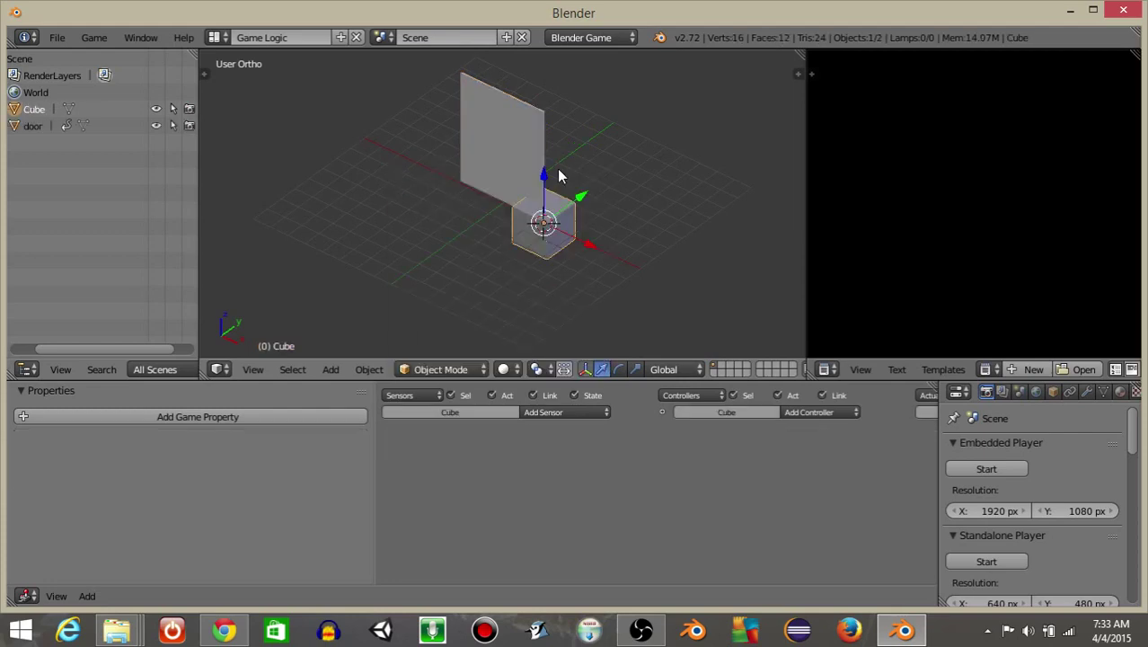
Move the cube in front of the door, to about X -0.28, Y -1.84 and Z 1.74
key(g)
key(x)
click(557, 223)
key(g)
key(x)
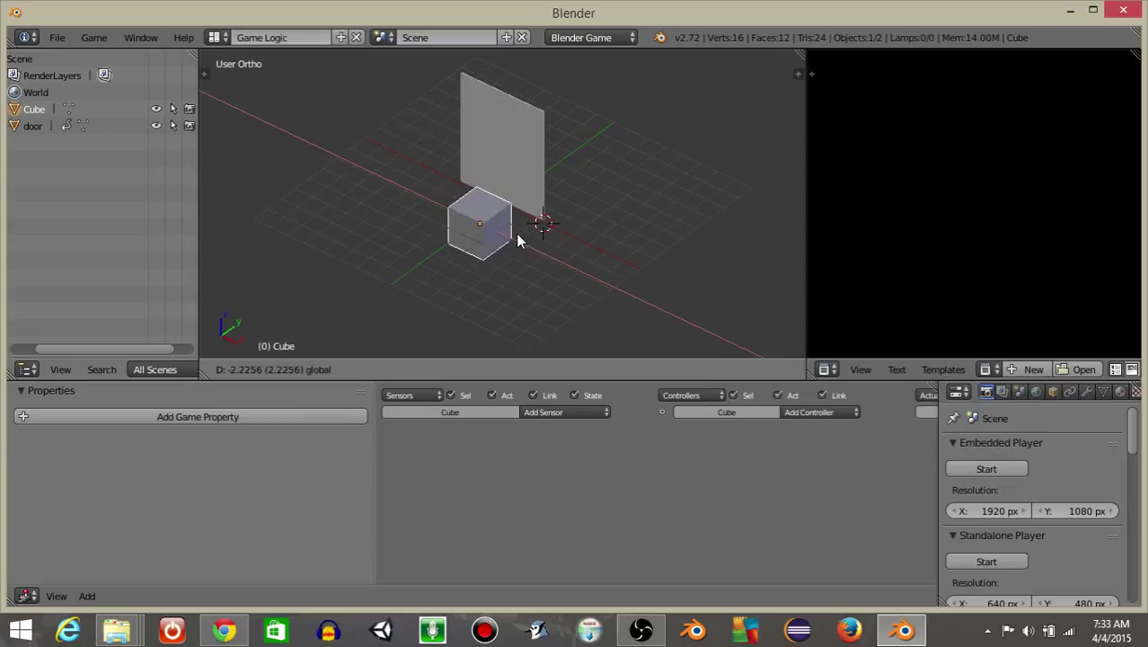
click(513, 232)
middle_drag(503, 239, 461, 154)
key(g)
key(z)
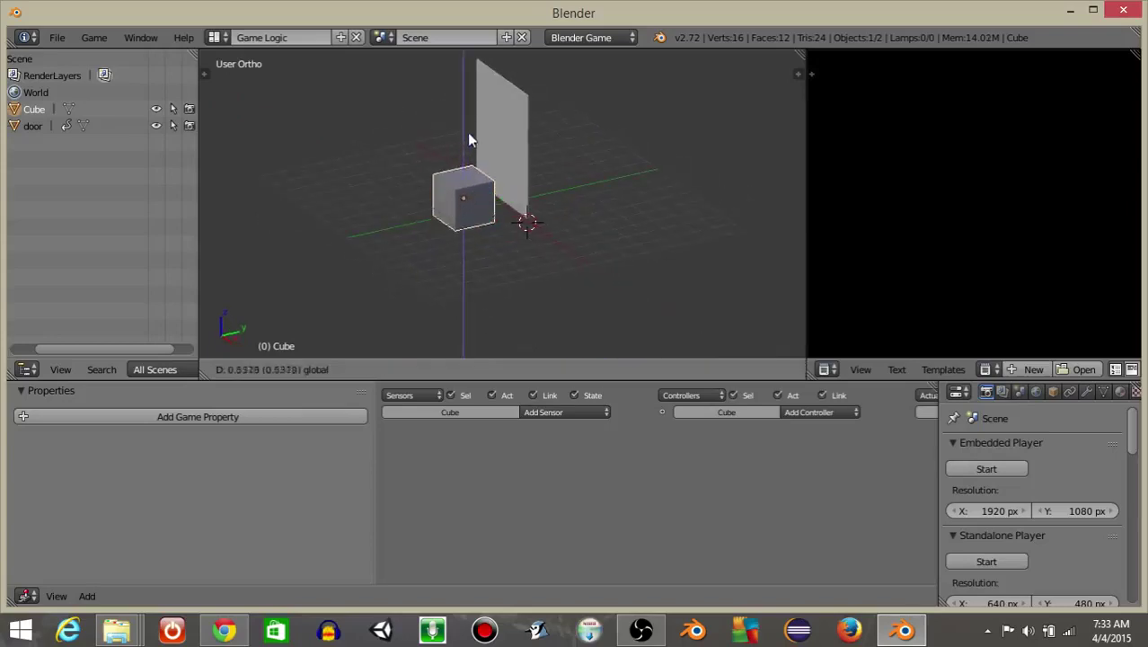
click(466, 111)
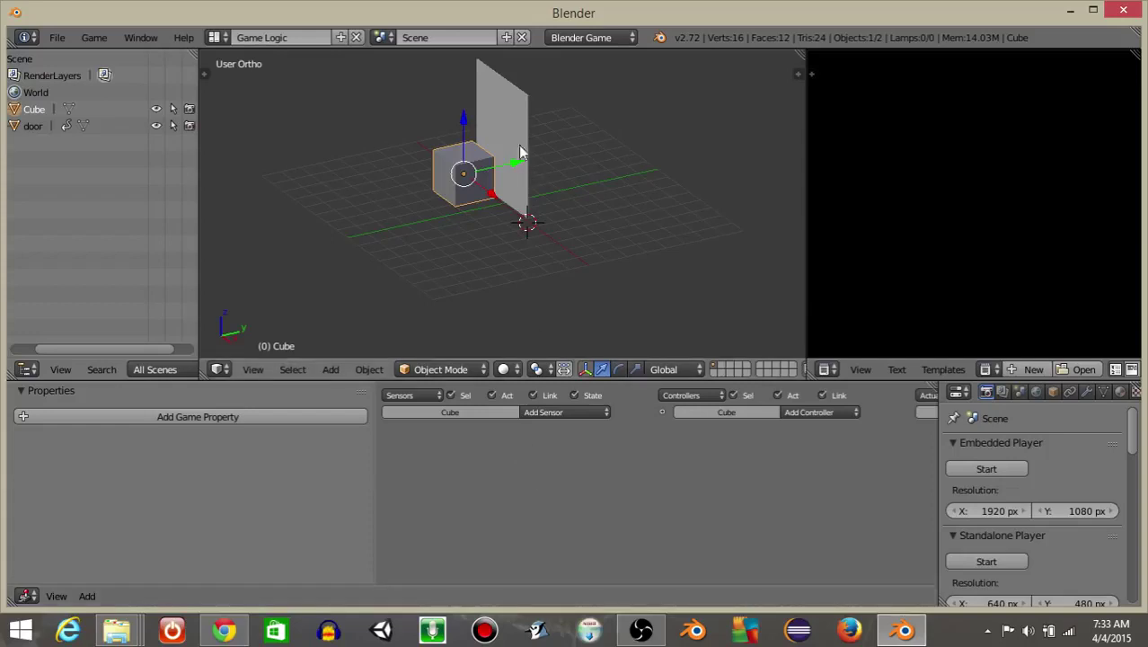
Rename the cube object as player
right_click(512, 115)
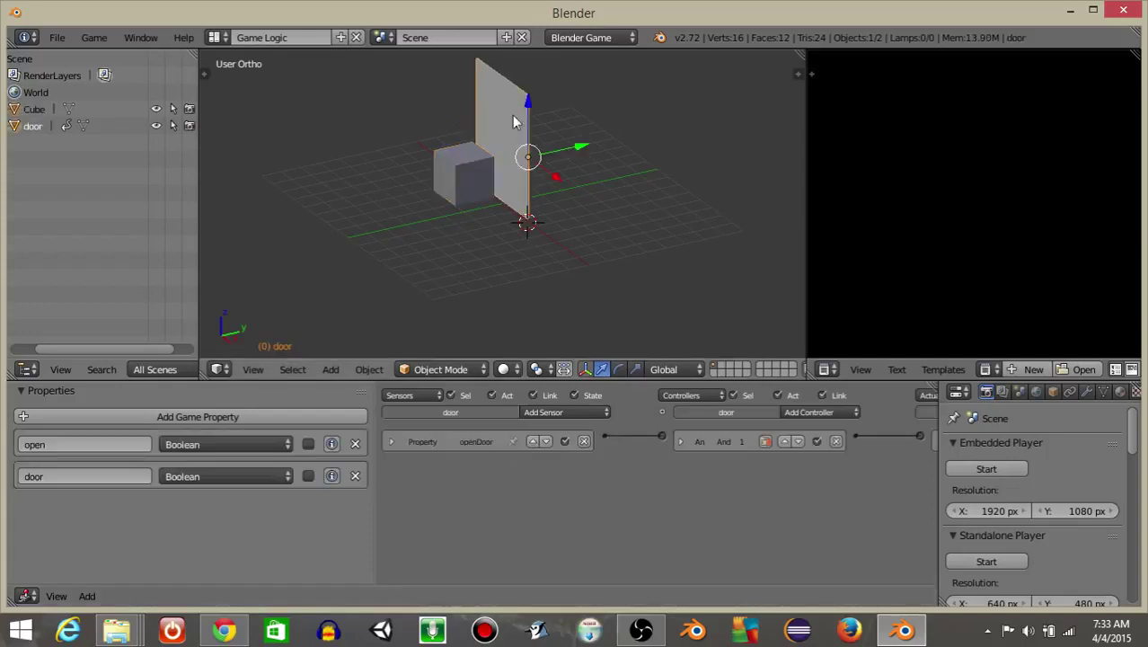
right_click(468, 179)
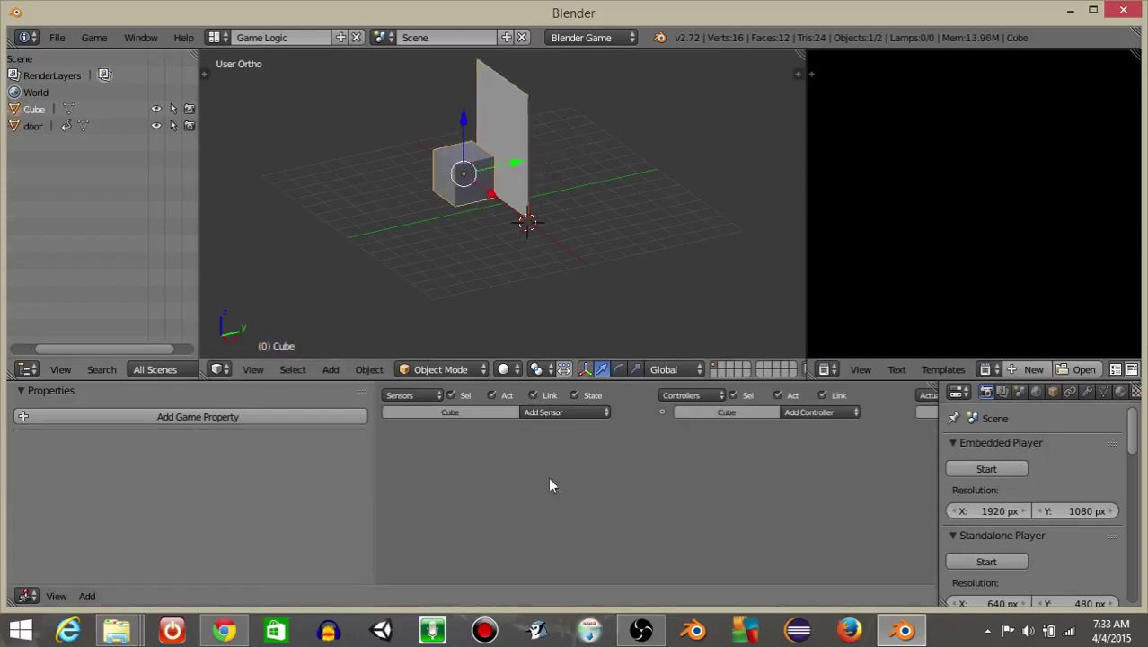
ctrl+scroll(547, 477, up, 3)
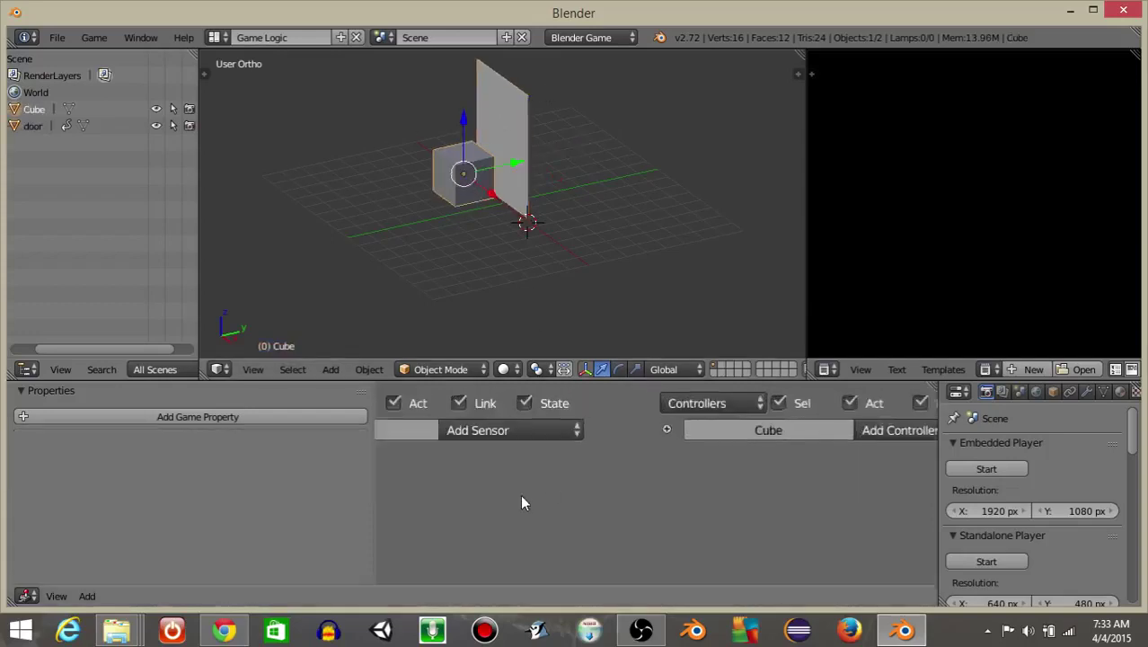
click(1052, 392)
drag(938, 468, 680, 468)
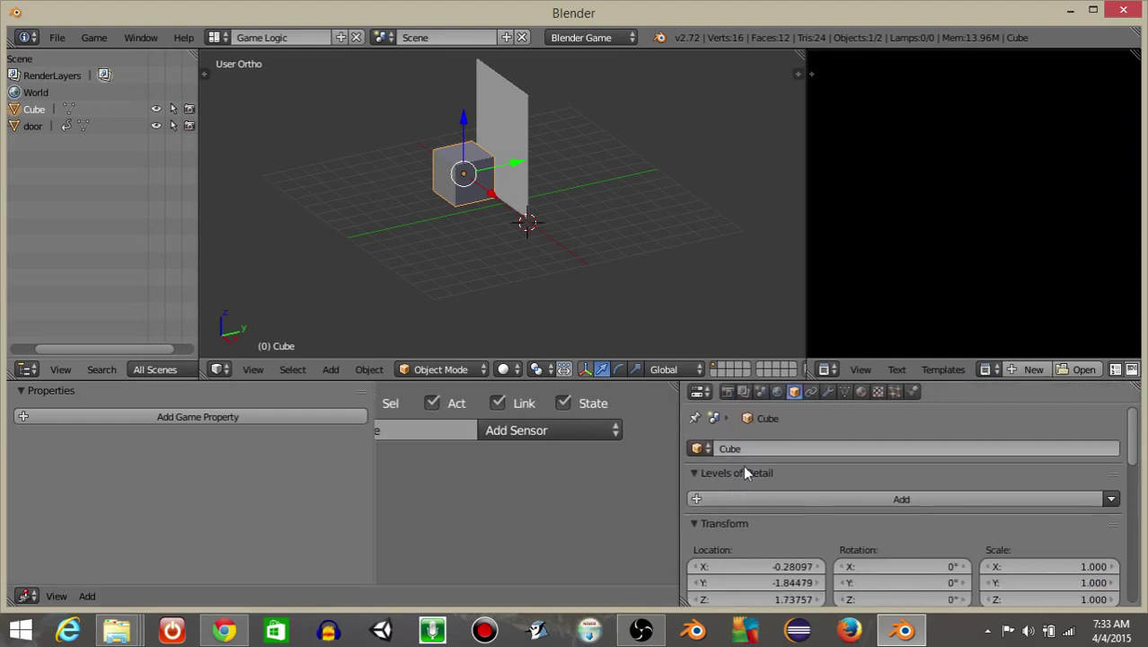
click(746, 449)
text(player)
key(Return)
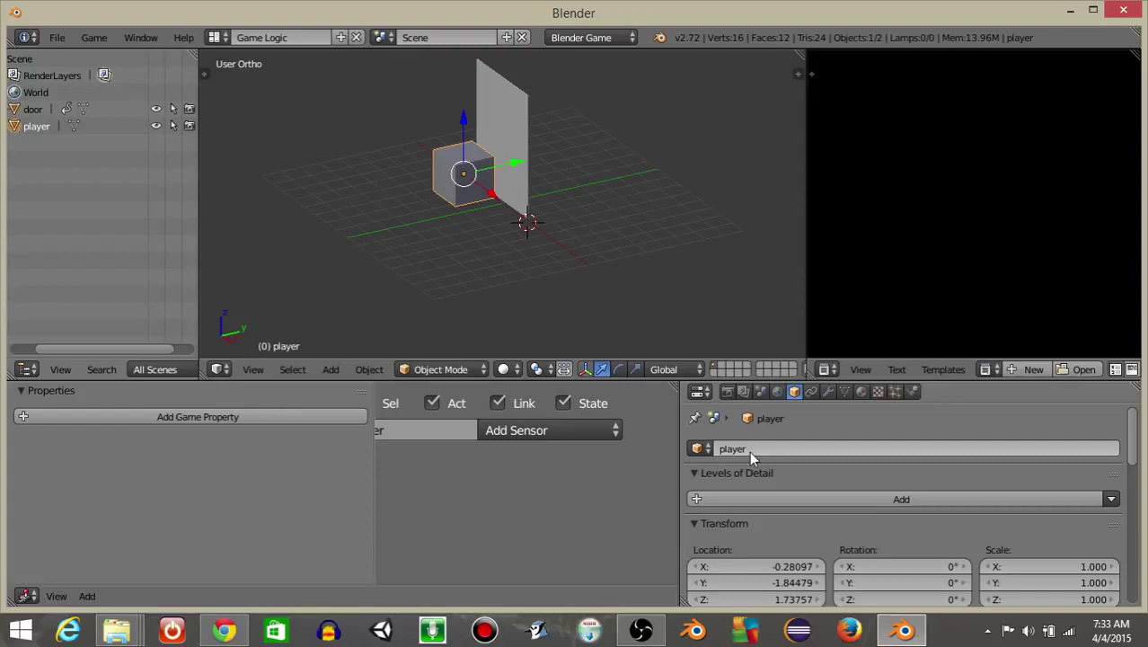
drag(680, 467, 918, 467)
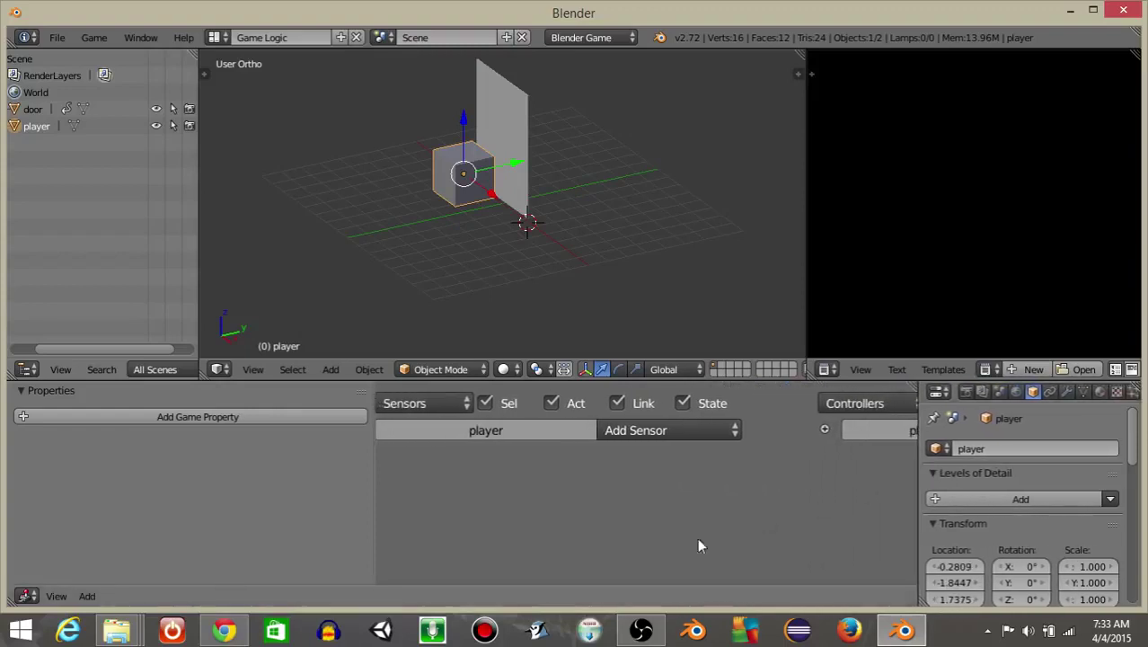
Add a Keyboard sensor named "space" to the player, triggered by the Spacebar in Tap mode, and collapse it
scroll(491, 520, up, 2)
click(722, 440)
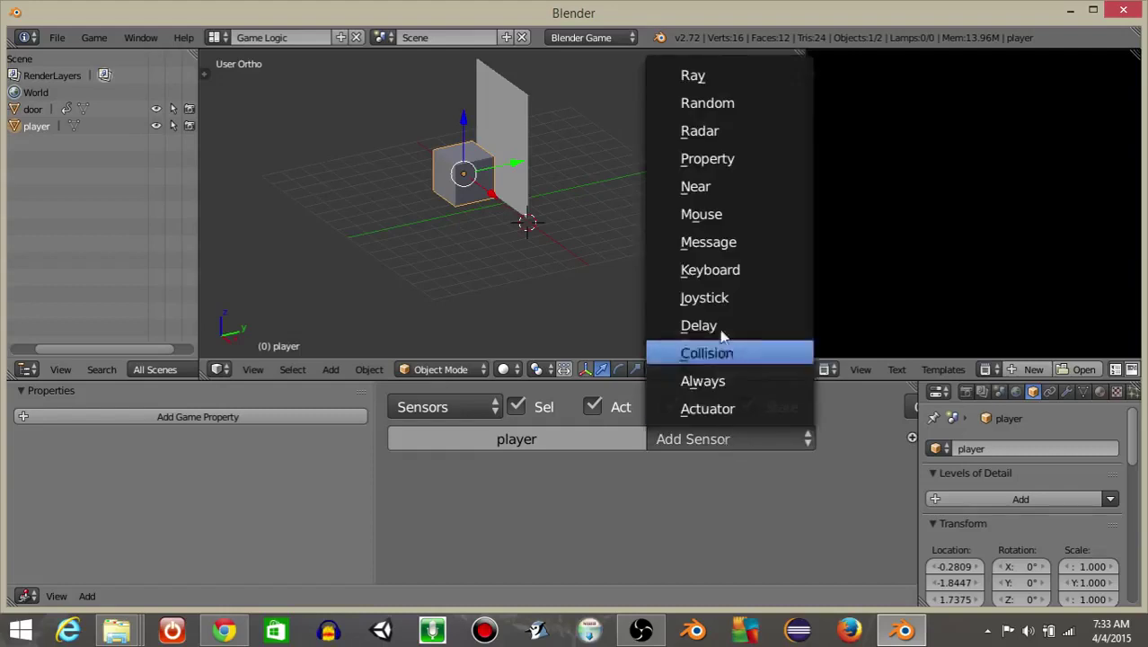
click(692, 269)
scroll(600, 479, down, 2)
click(577, 518)
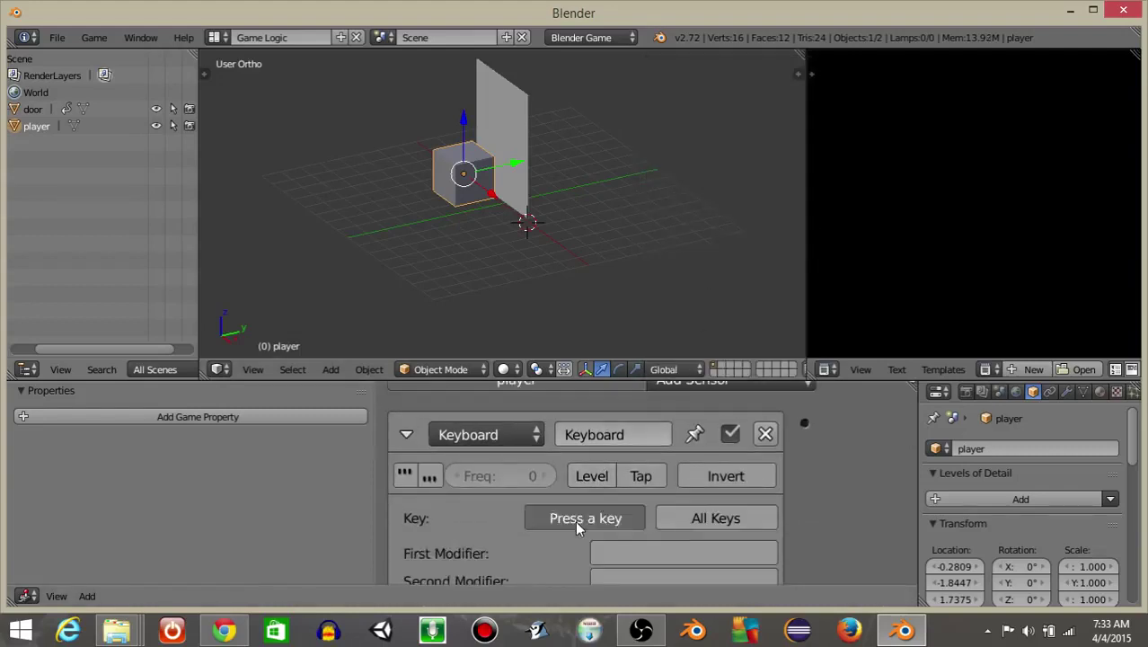
key(space)
click(618, 429)
text(space)
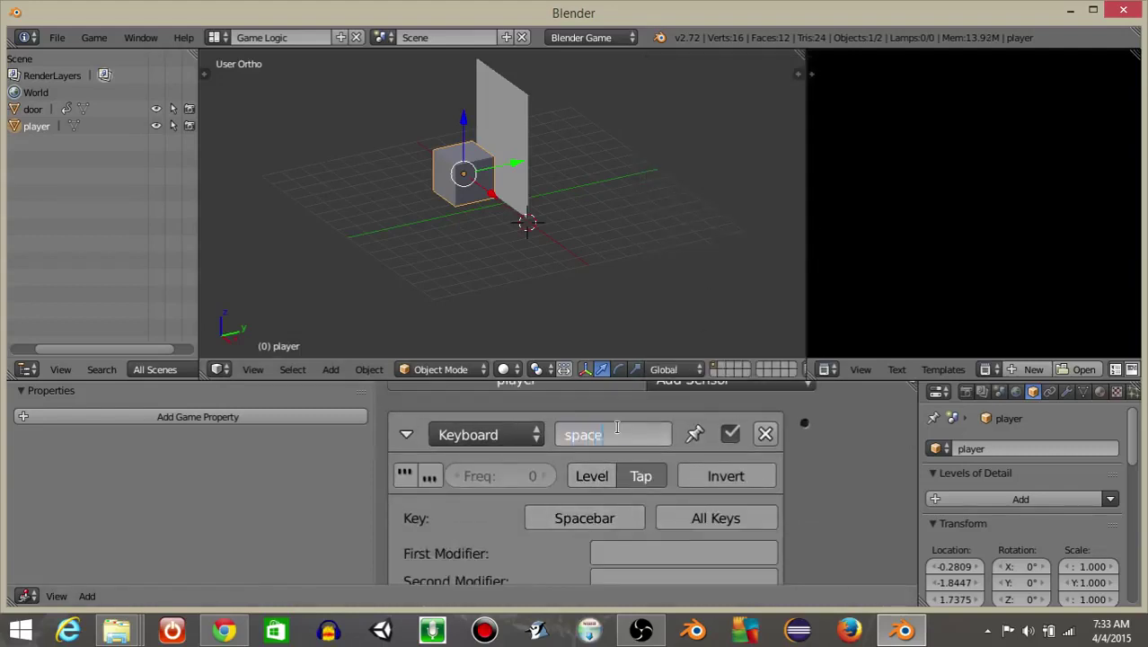
key(Return)
click(406, 433)
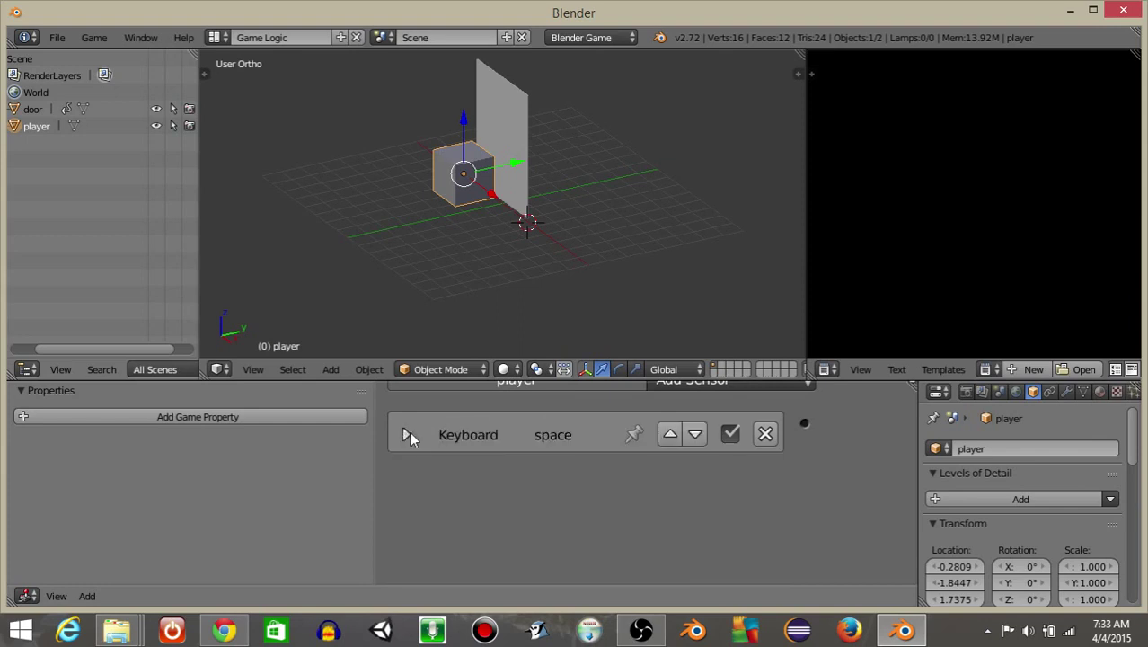
Add a Near sensor to the player and name it "near"
click(723, 437)
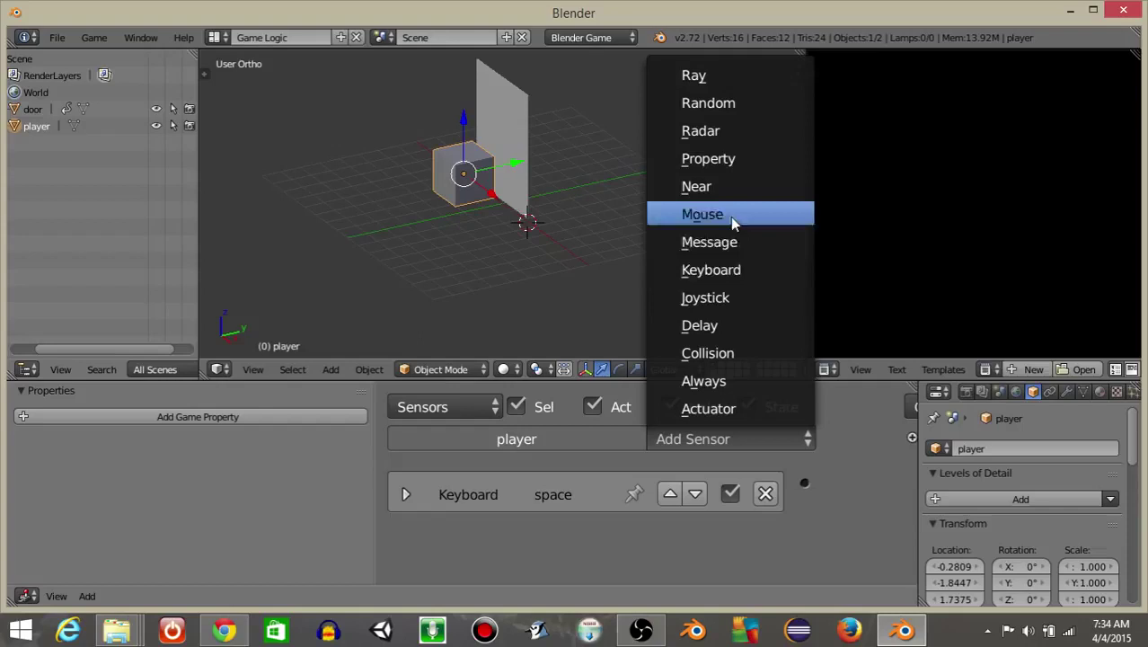
click(707, 185)
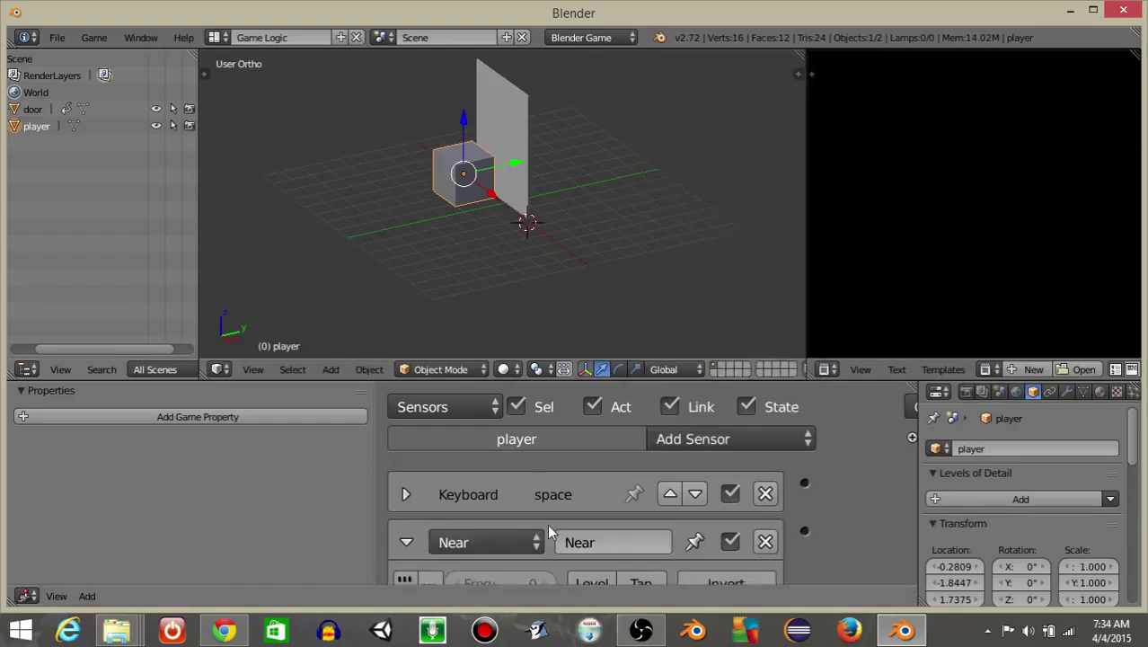
scroll(539, 512, down, 2)
click(588, 486)
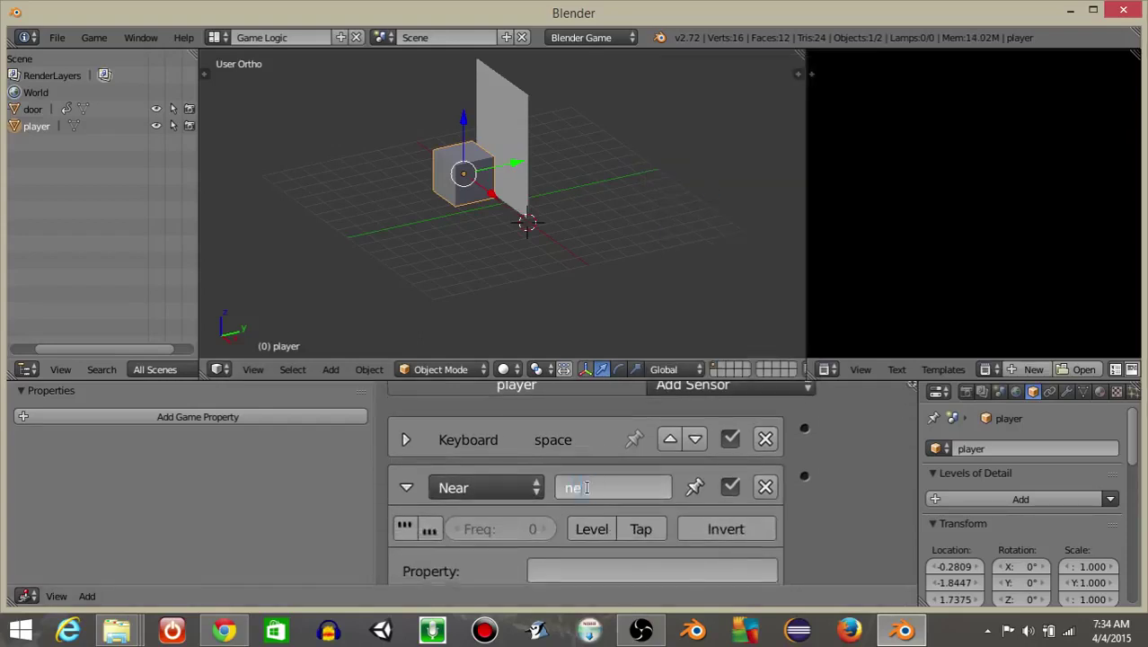
text(near)
key(Return)
Make the near sensor detect the "door" property with distance 3 and reset distance 3, and collapse it
middle_drag(531, 542, 513, 466)
click(536, 503)
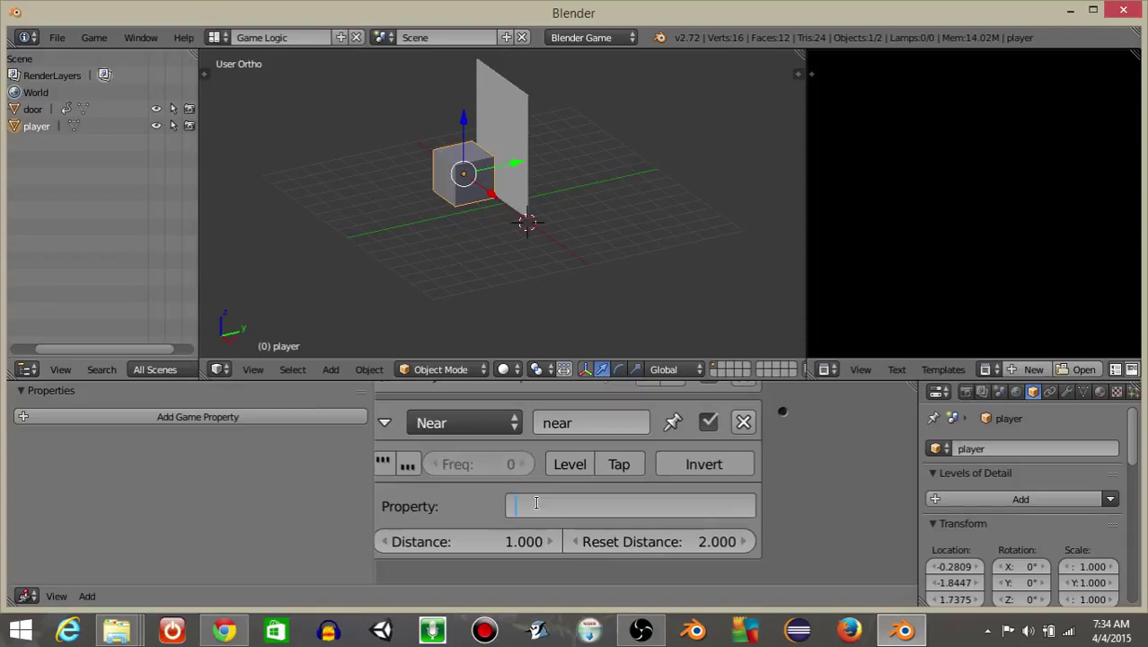
text(door)
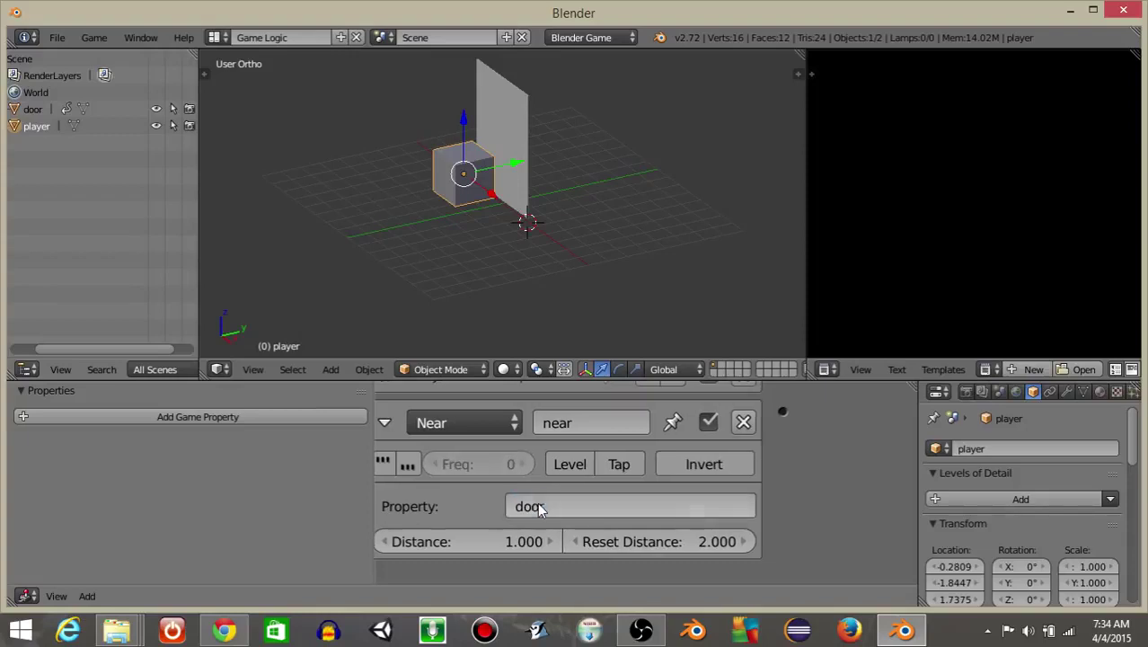
key(Return)
click(499, 538)
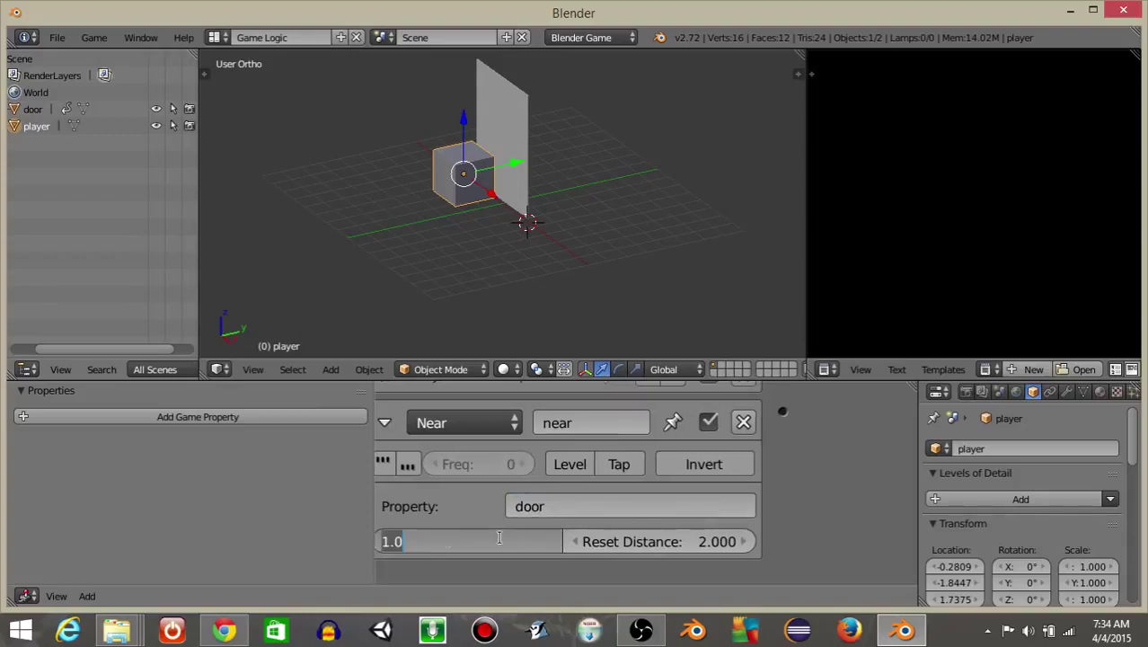
text(3)
key(Return)
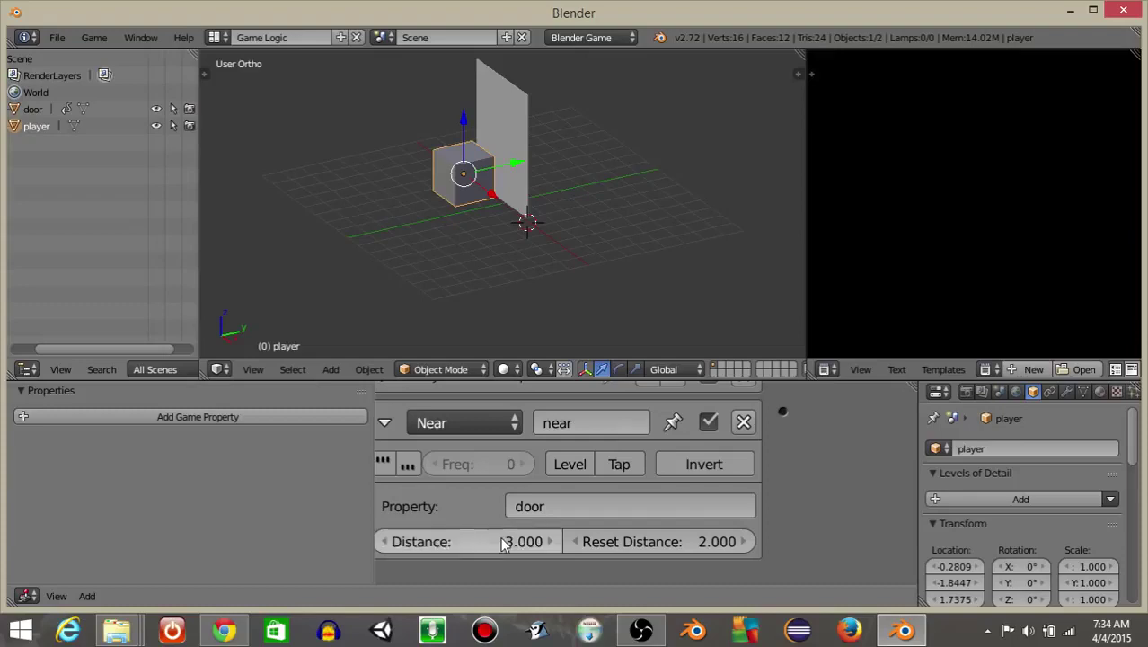
click(629, 541)
text(3)
key(Return)
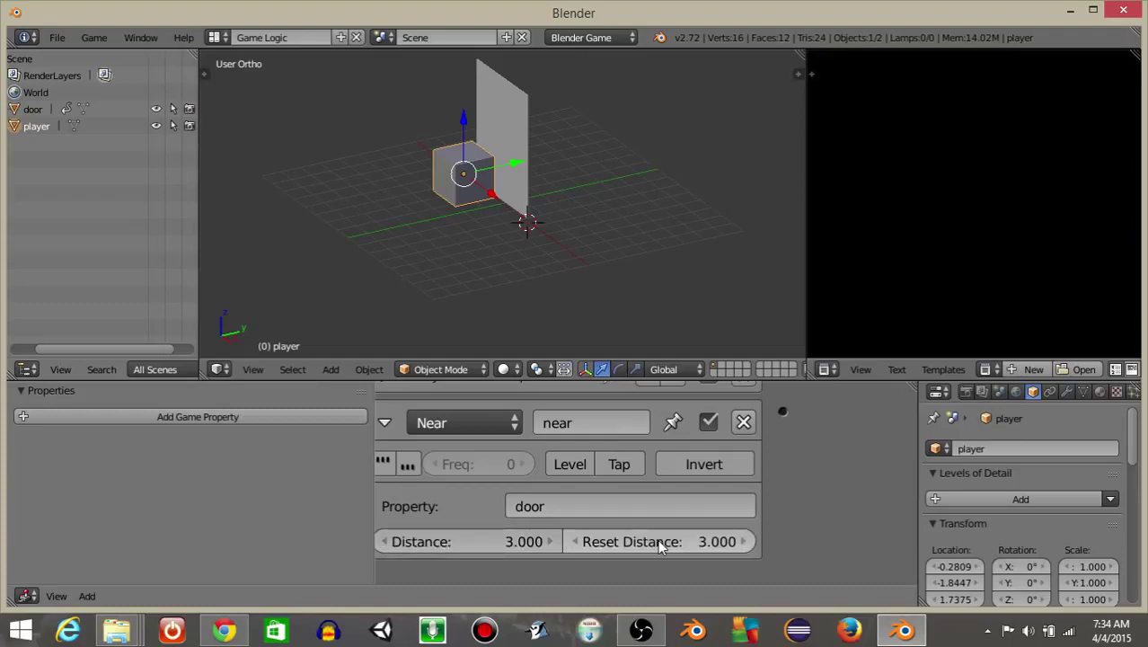
key(Home)
click(395, 475)
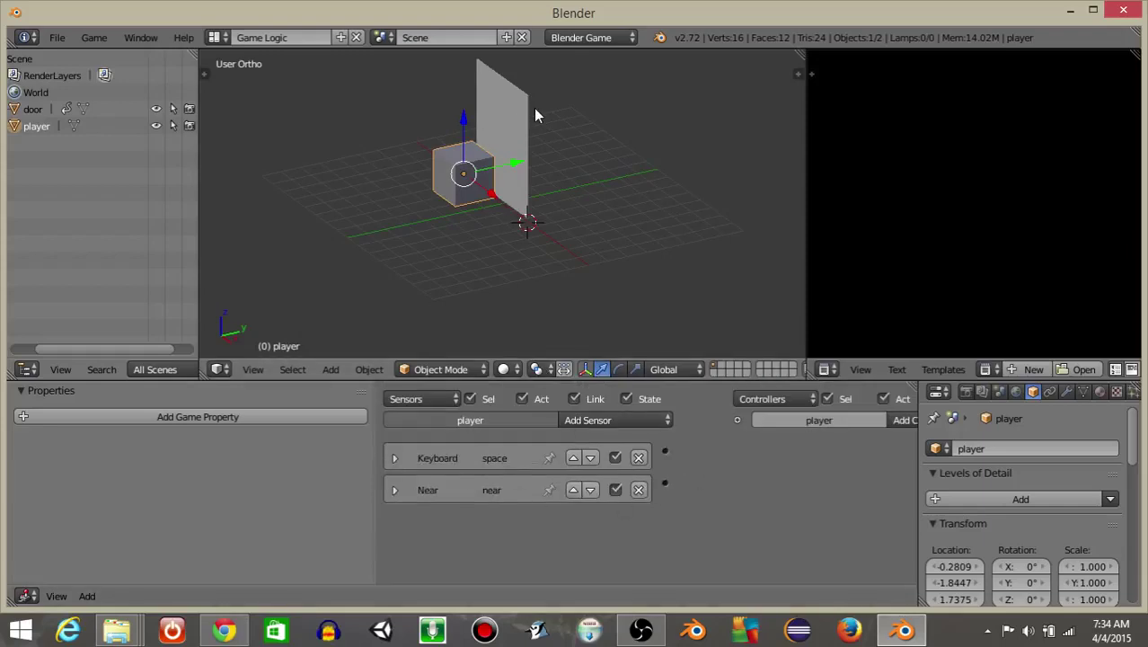
Show the door's logic alongside the player's, and link the space and near sensors to a new And controller on the player
right_click(496, 107)
middle_drag(768, 512, 494, 526)
click(688, 482)
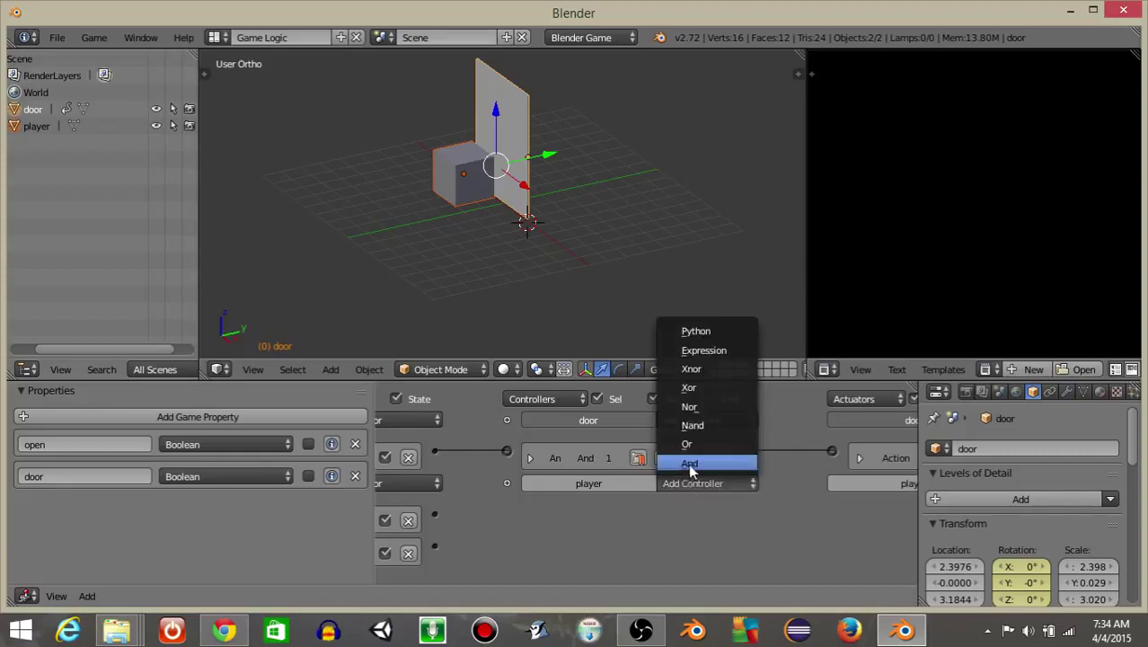
click(690, 463)
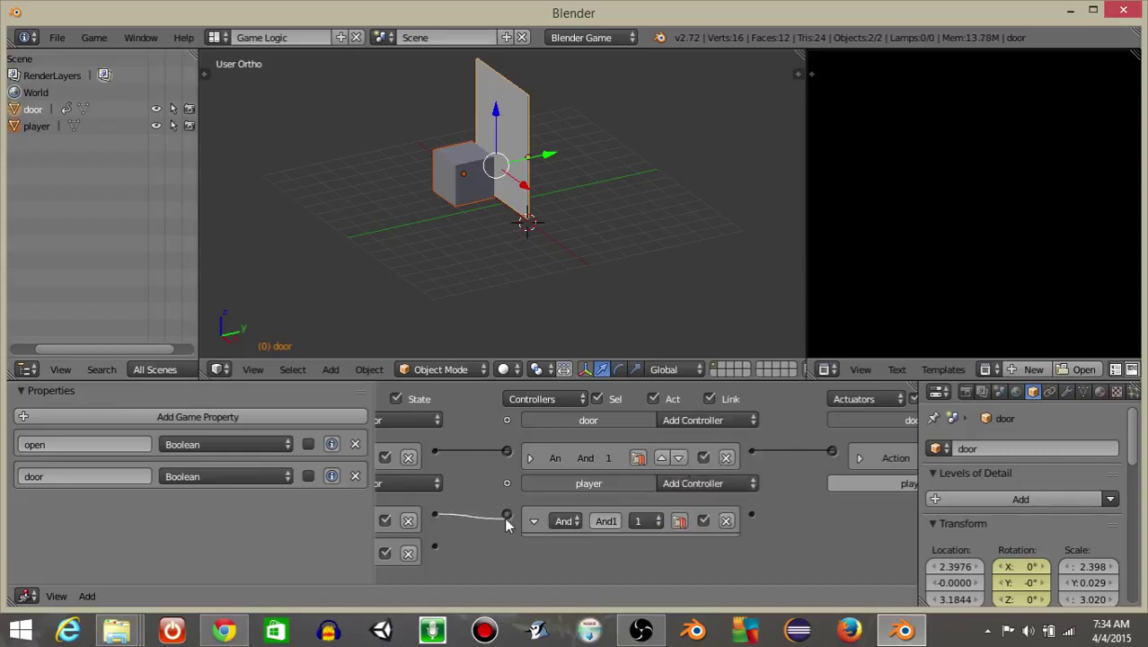
drag(506, 524, 507, 517)
Add a Property actuator to the door that assigns the value True to its "open" property
ctrl+scroll(633, 431, down, 4)
scroll(638, 509, up, 3)
ctrl+scroll(637, 509, down, 2)
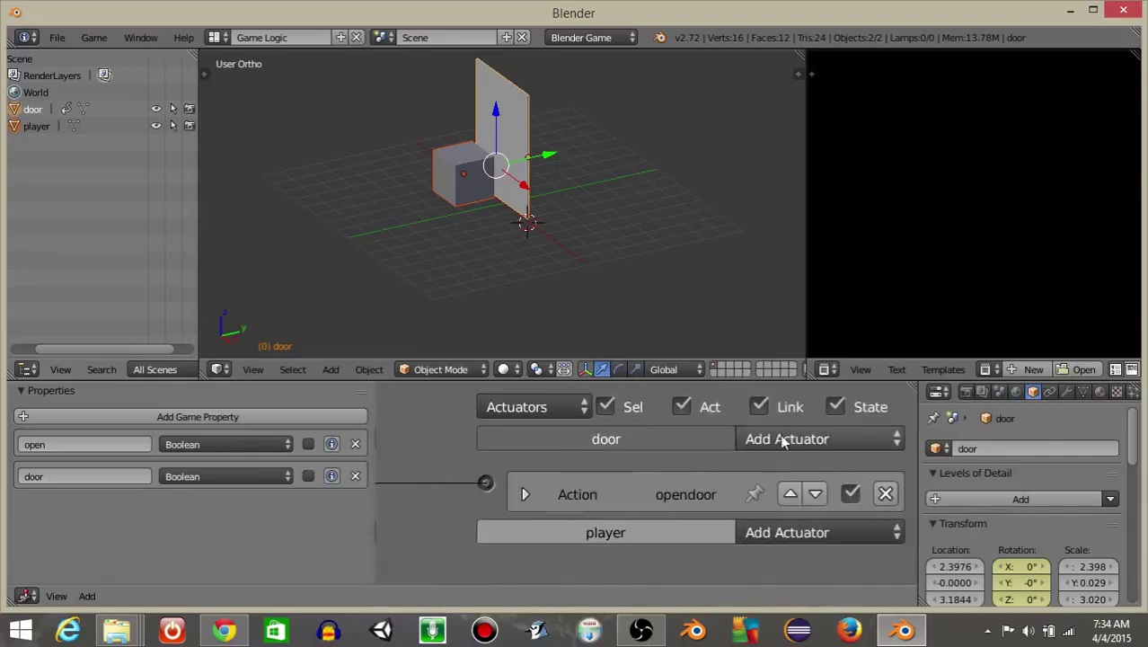
click(786, 438)
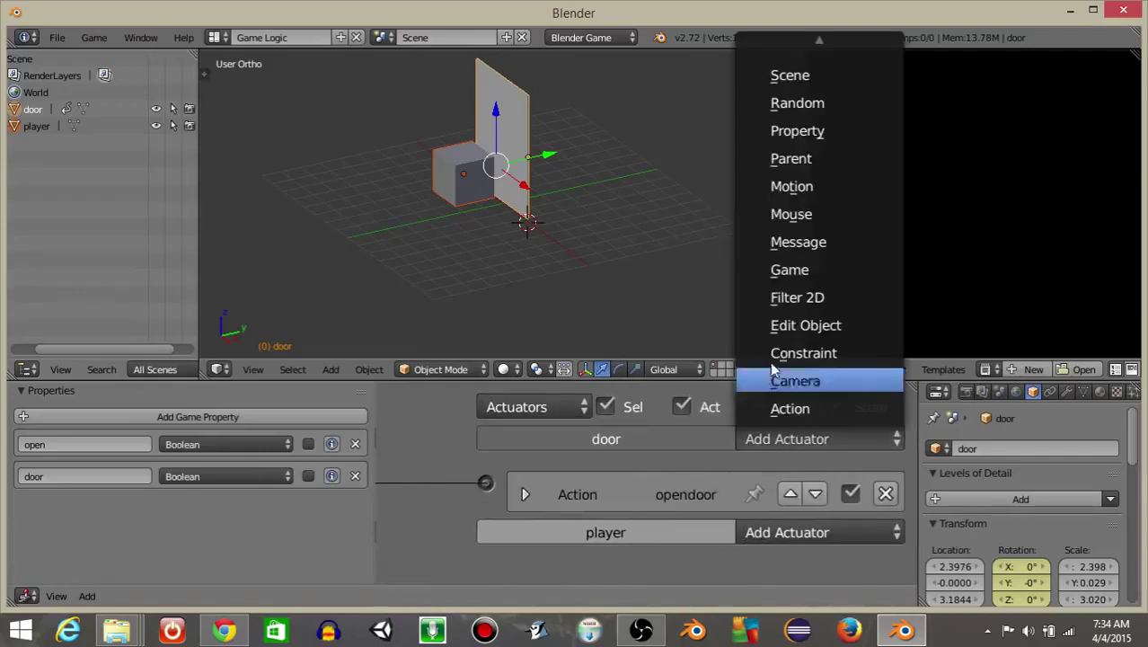
click(796, 133)
shift+scroll(676, 505, down, 2)
click(687, 557)
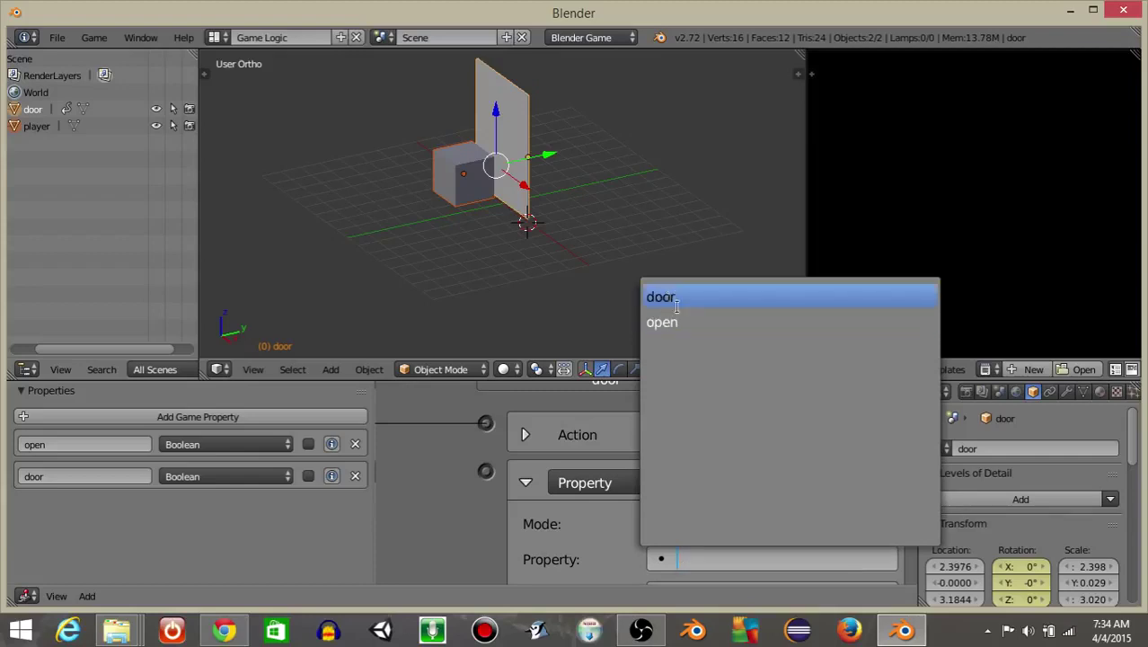
click(664, 321)
shift+scroll(676, 512, down, 3)
click(676, 510)
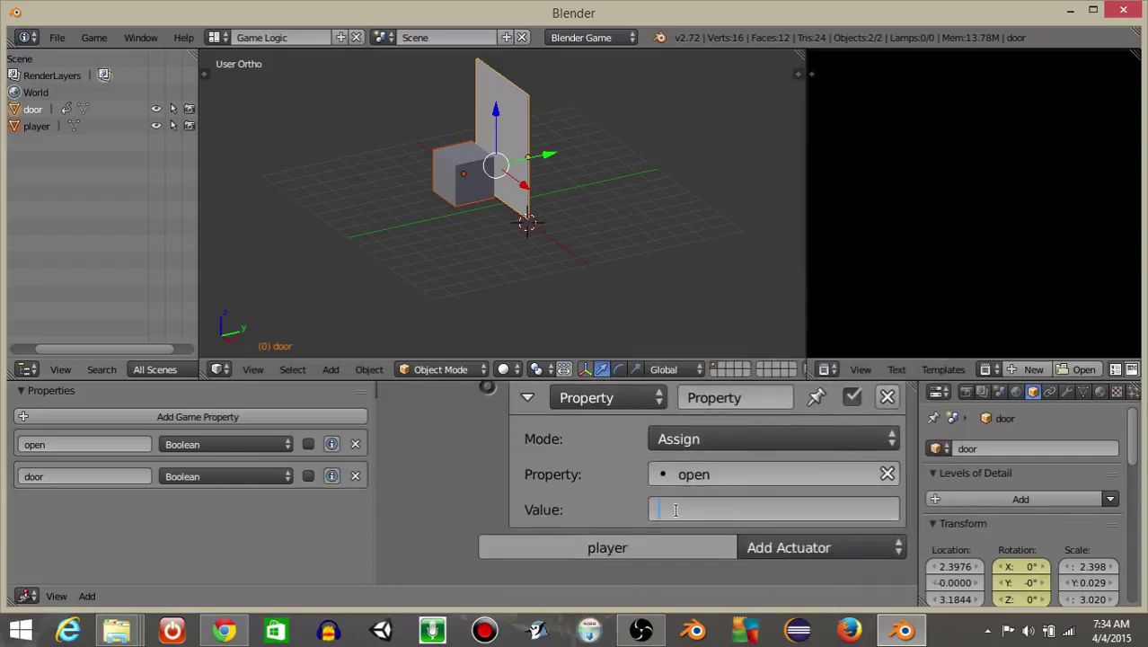
text(True)
key(Return)
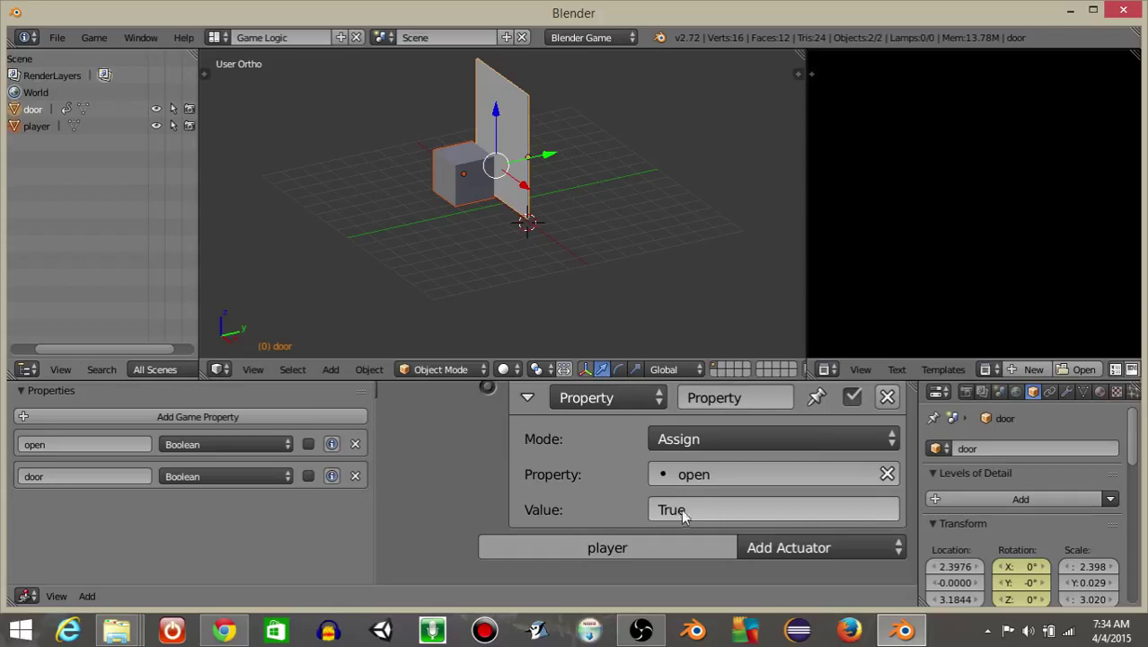
Link the player's And controller to the door's Property actuator
scroll(595, 500, down, 3)
ctrl+scroll(620, 494, left, 2)
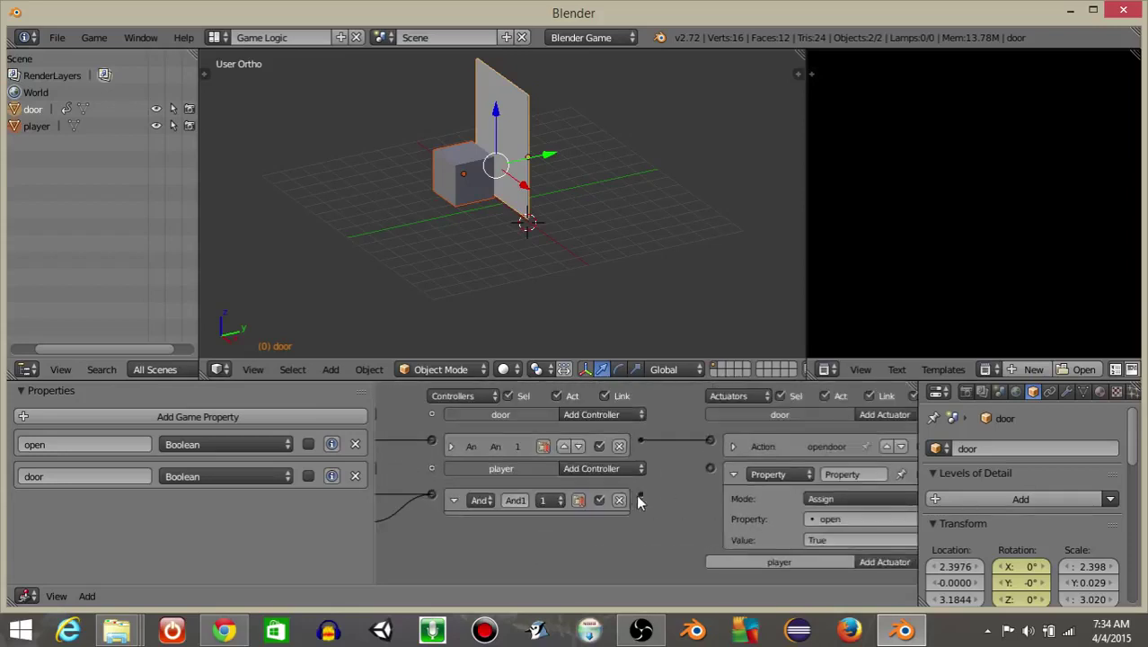
drag(641, 495, 710, 467)
ctrl+scroll(562, 513, left, 4)
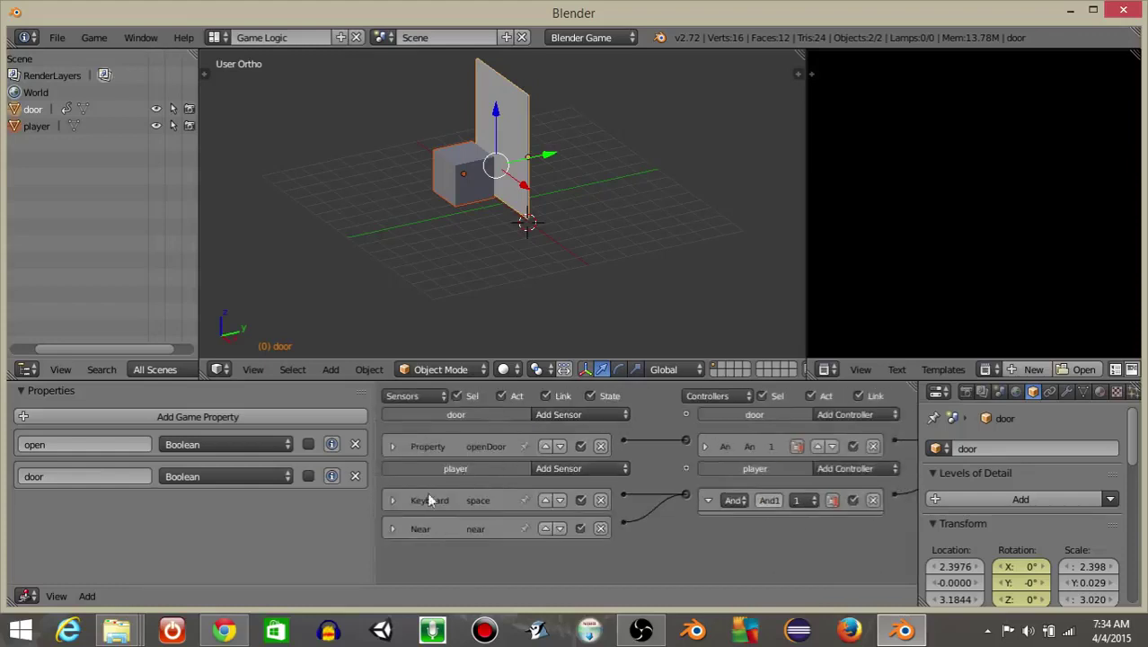
Enable the on-screen debug display of the game properties, and test-run the game
click(330, 477)
click(94, 37)
click(114, 79)
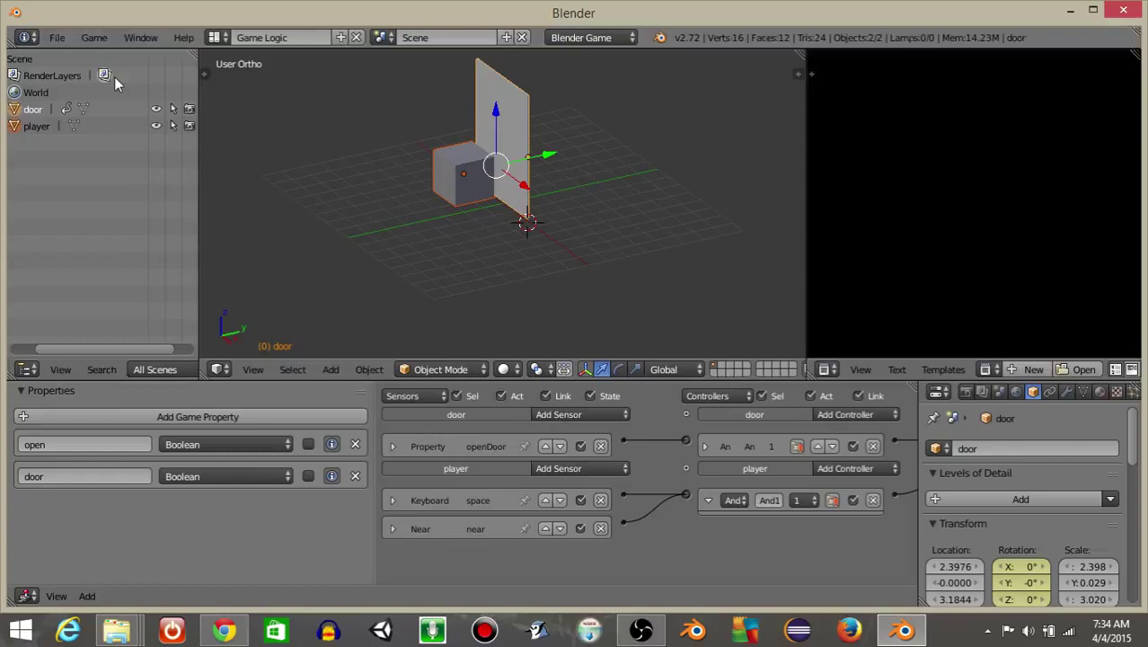
key(p)
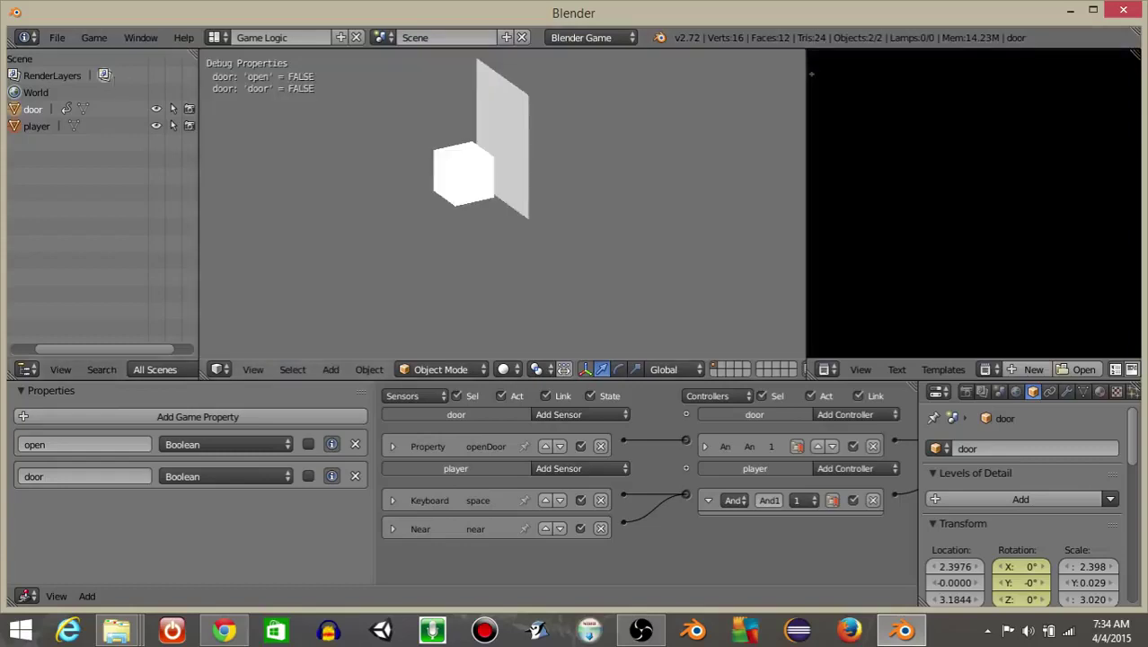
key(Escape)
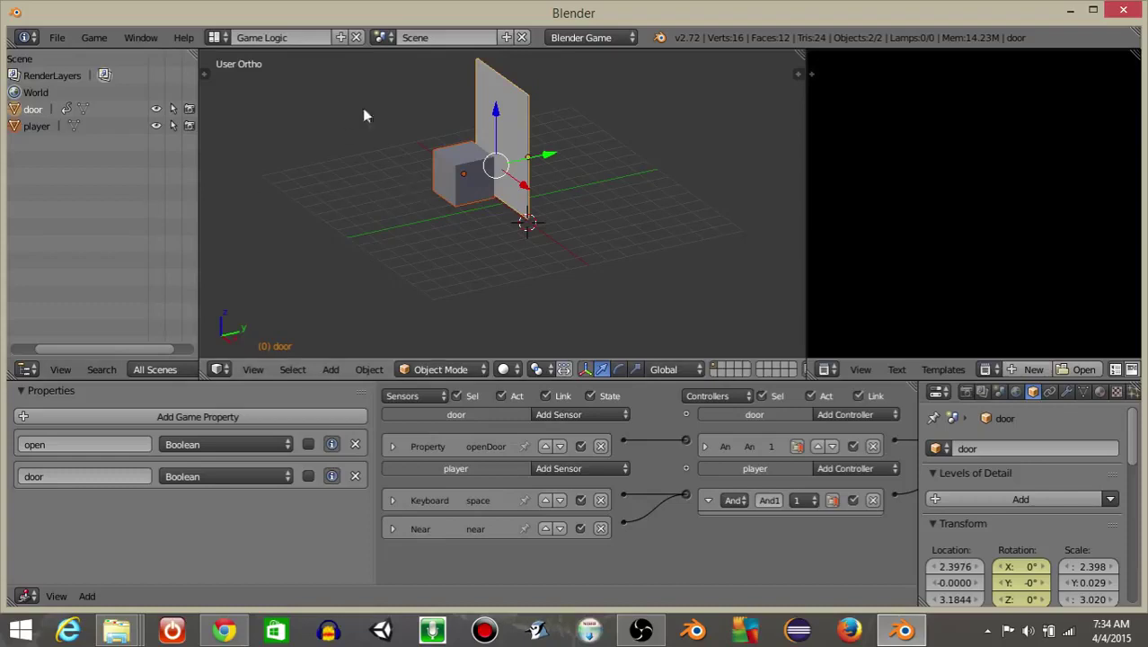
Make the door a physics Actor so the player's near sensor can detect it
right_click(515, 81)
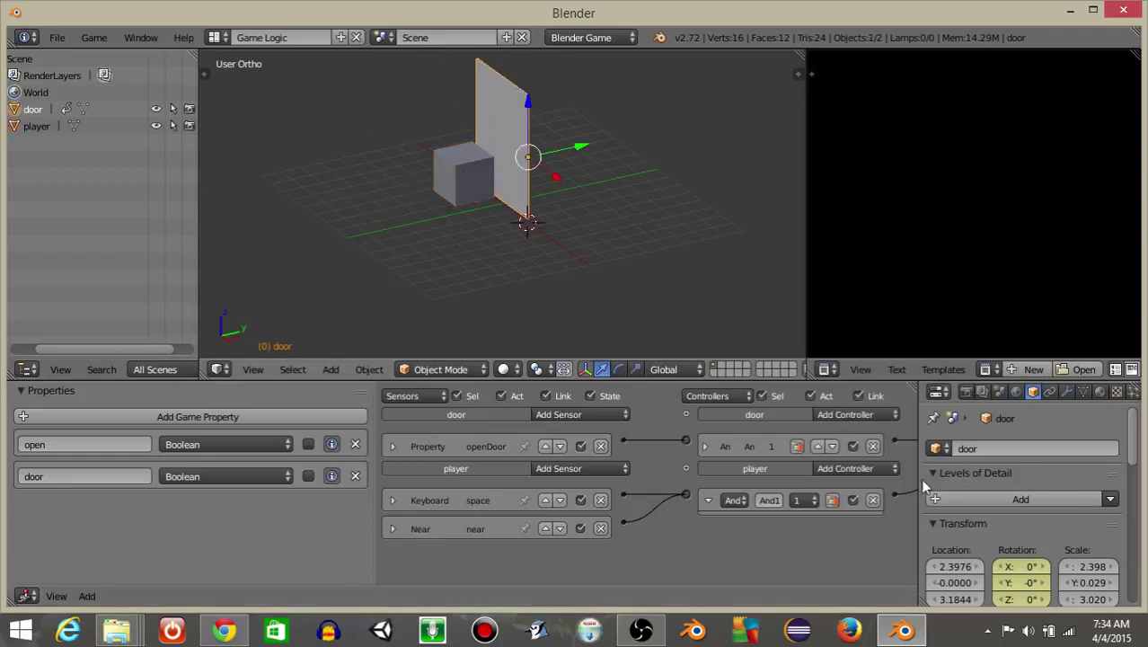
drag(918, 481, 709, 481)
click(938, 391)
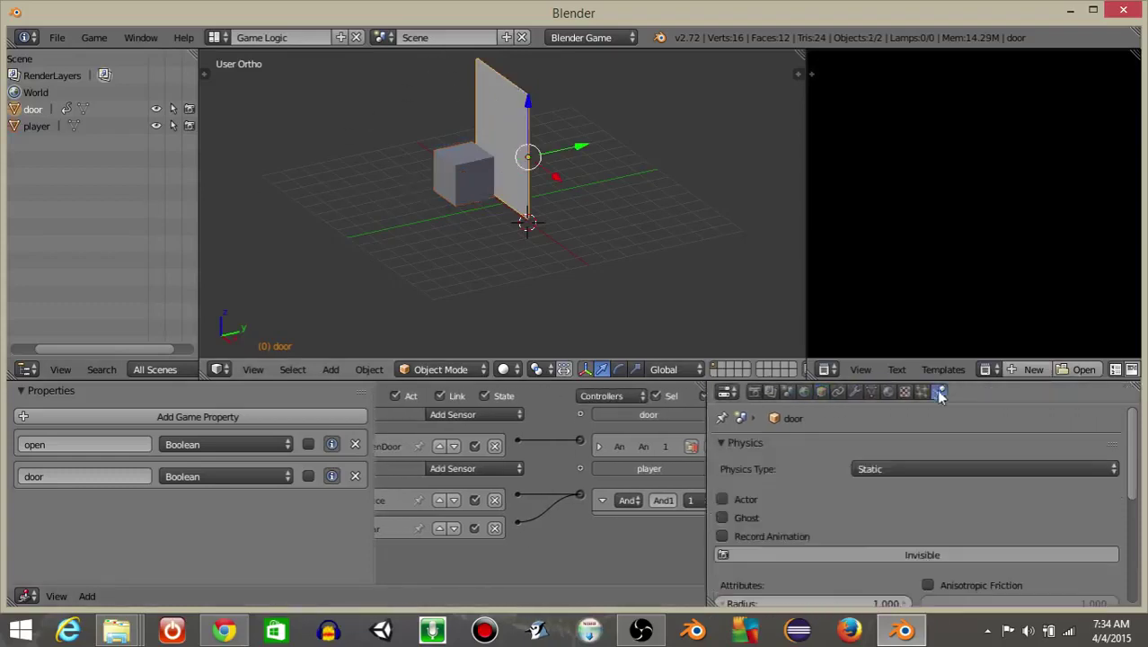
click(728, 499)
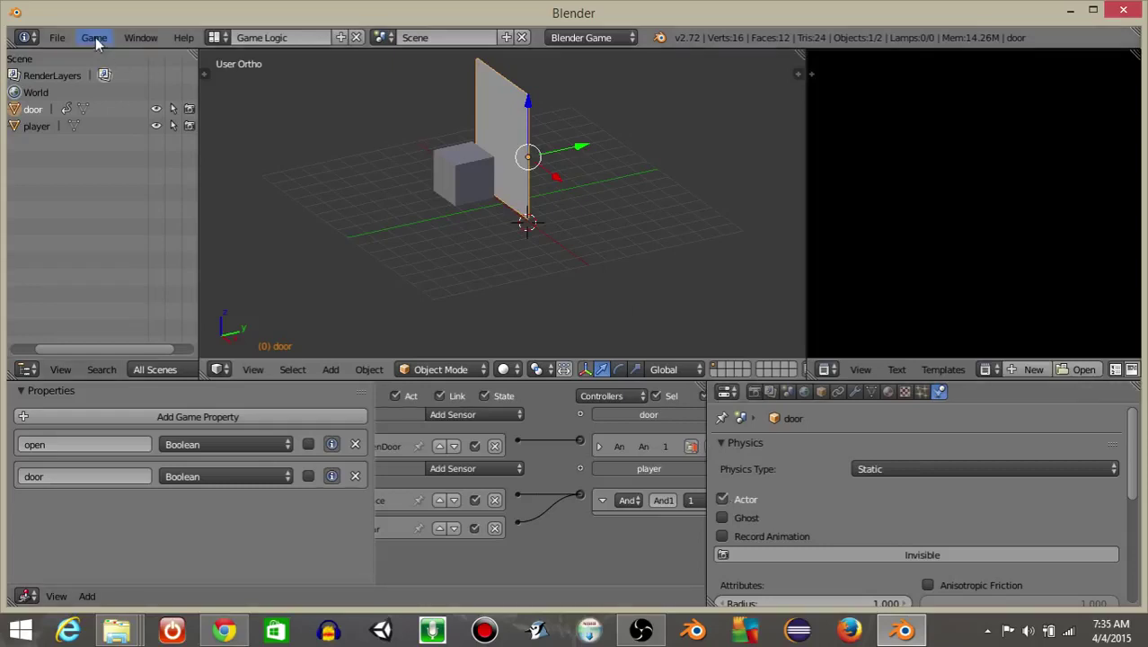
Enable the physics visualization, and test-run the game to check the near sensor's range and the door opening
click(95, 37)
click(125, 114)
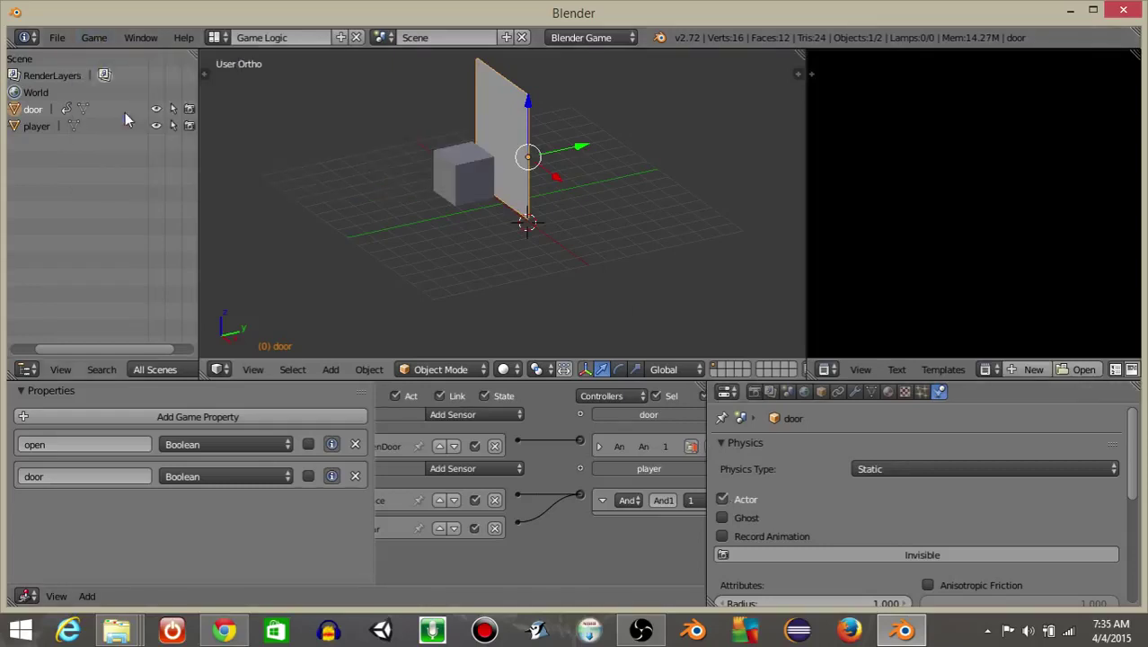
key(p)
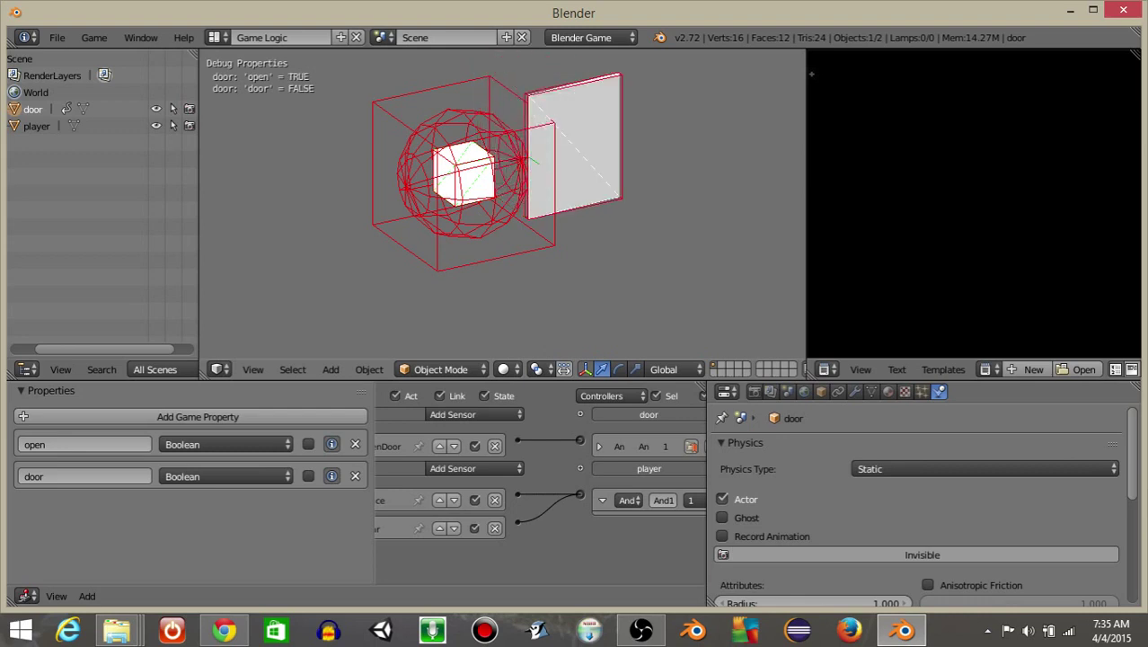
key(Escape)
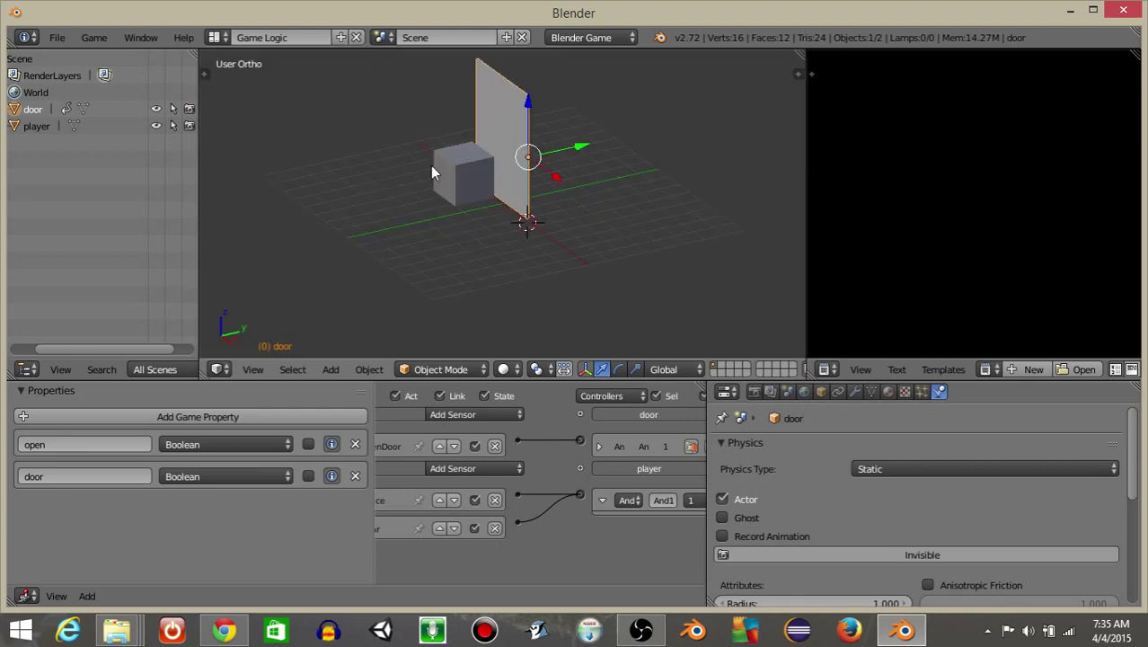
In top view, move the player cube away from the door along Y, beyond the near sensor's range, and test-run the game
key(KP_7)
right_click(501, 248)
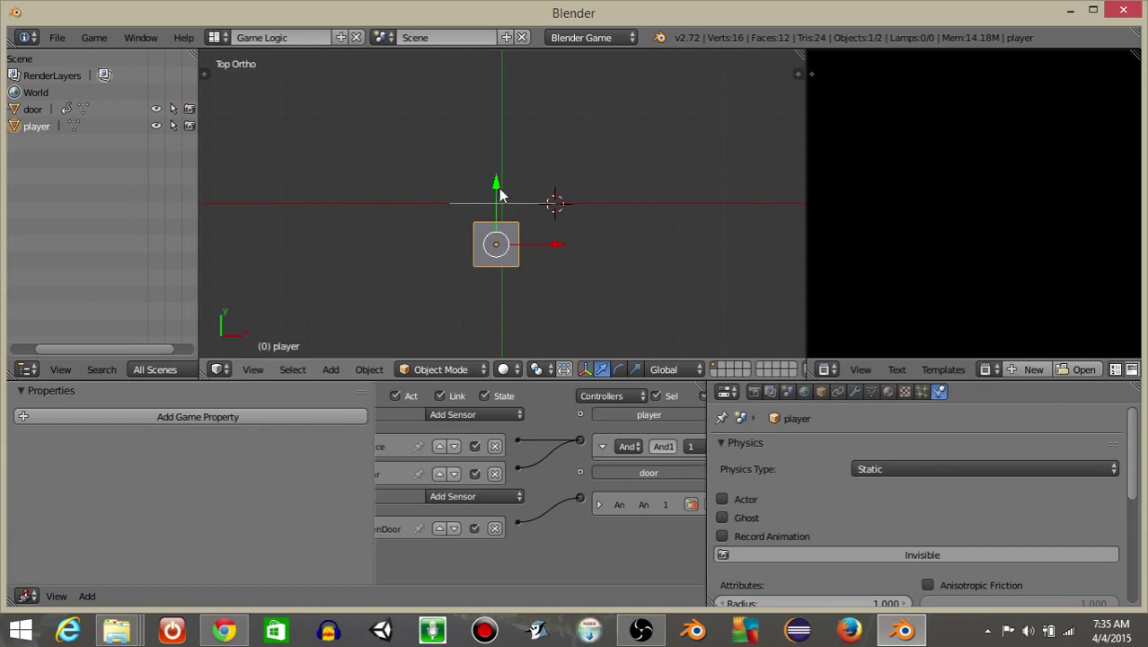
drag(500, 186, 507, 220)
key(p)
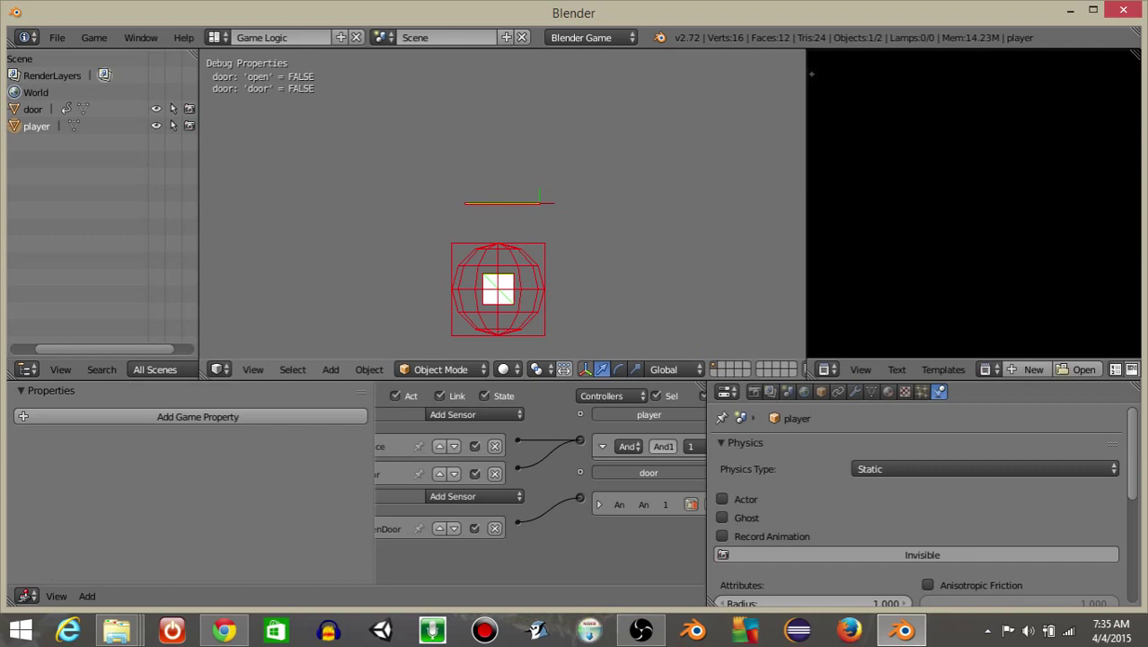
key(Escape)
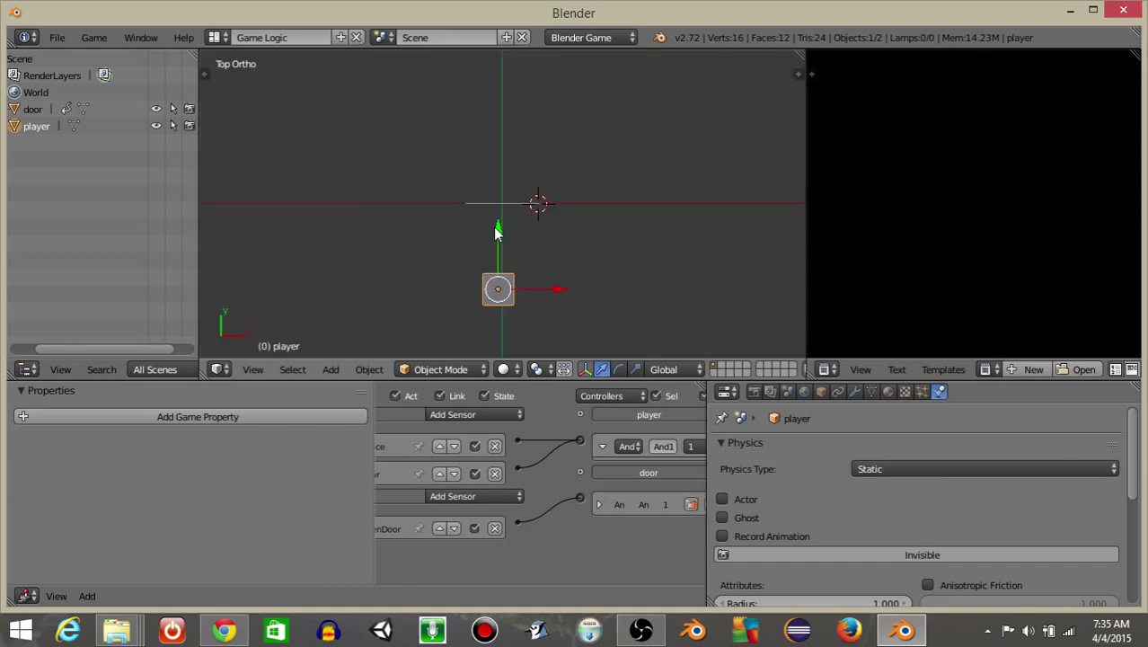
Move the player cube back along Y until the door is within its near range, and test opening the door in game
drag(497, 231, 497, 171)
key(p)
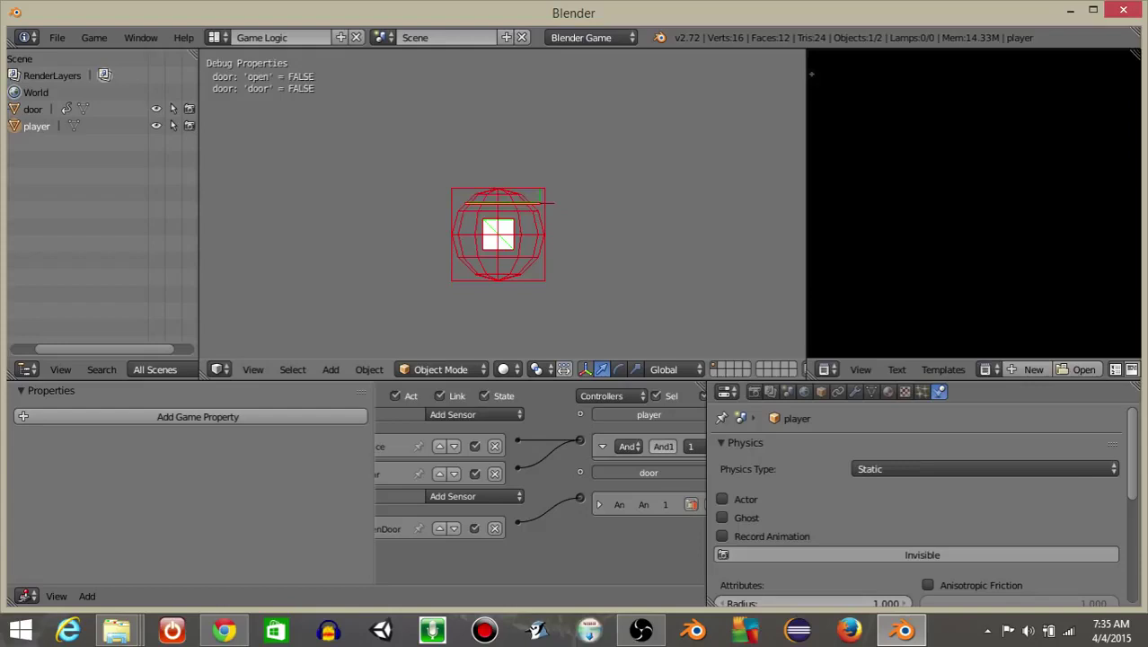
key(space)
key(Escape)
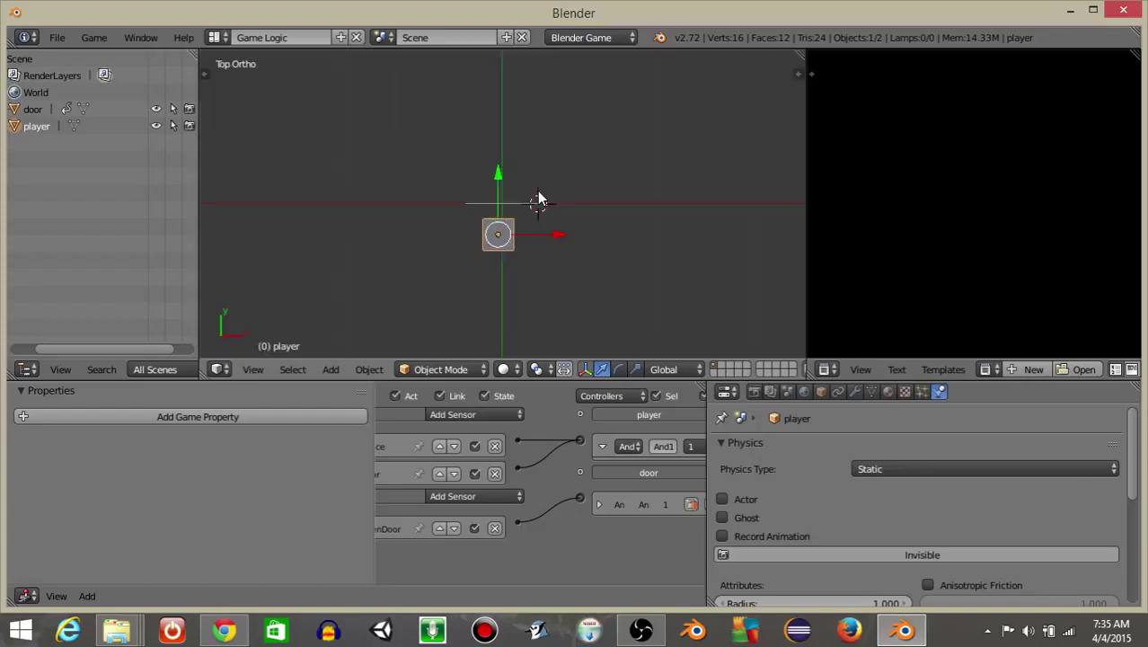
Turn off the physics visualization, and test-run the game from an angled view of the player and door
click(94, 36)
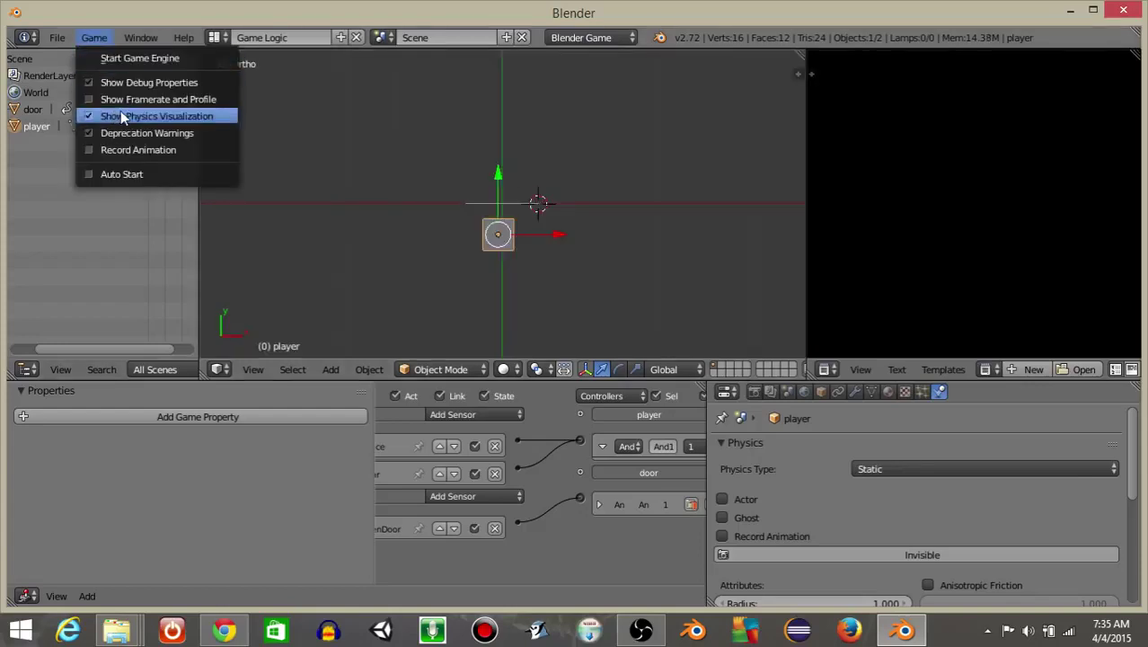
click(130, 118)
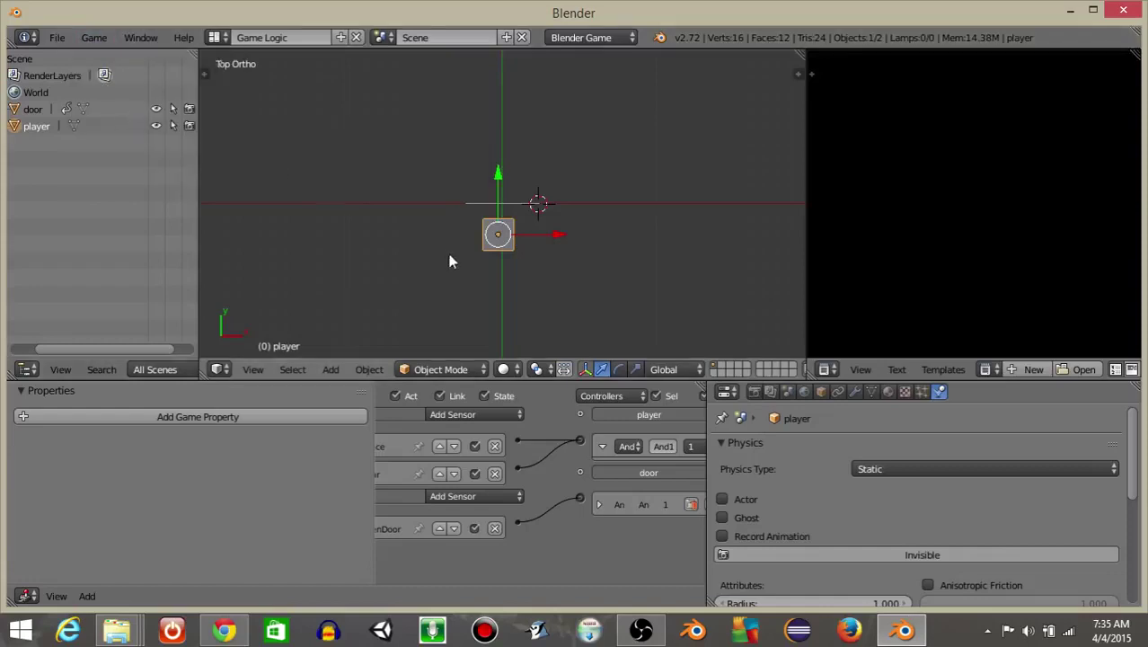
middle_drag(451, 256, 554, 224)
key(p)
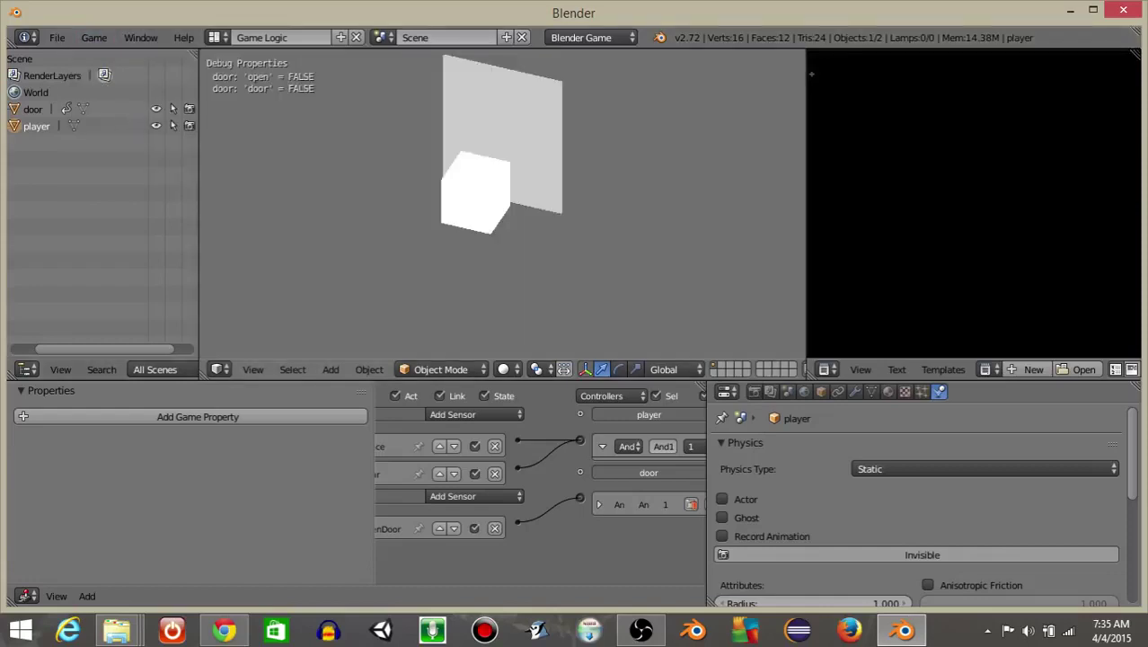
key(Escape)
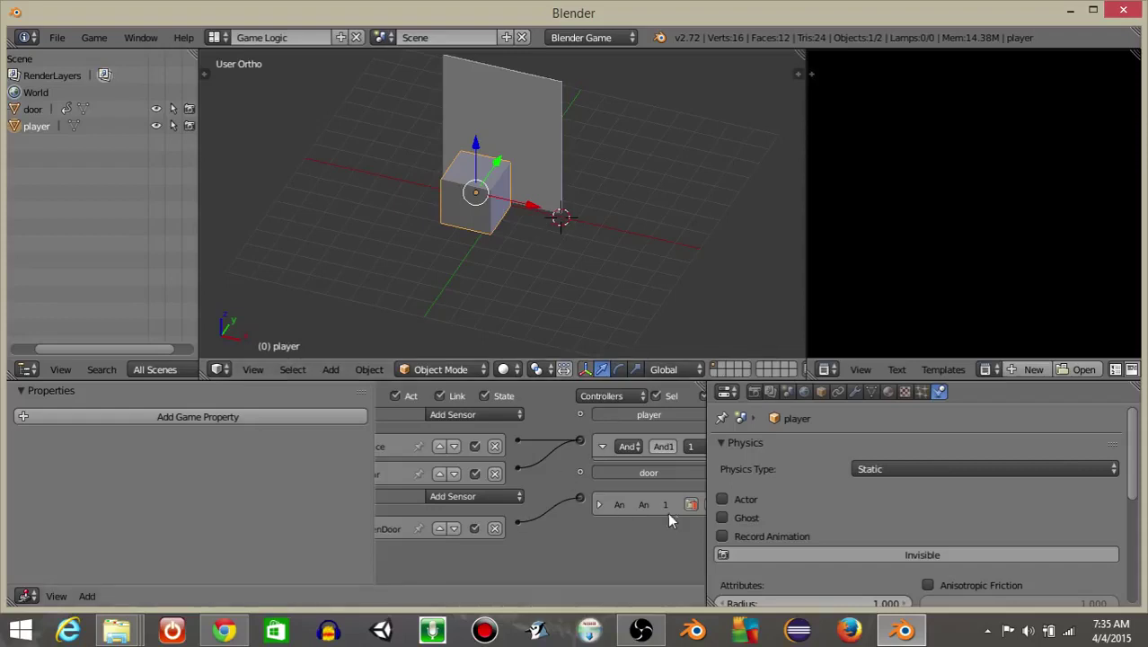
Widen the logic editor and fit the sensors, controllers and actuators of the player and door in view for review
drag(706, 512, 907, 512)
scroll(571, 460, down, 2)
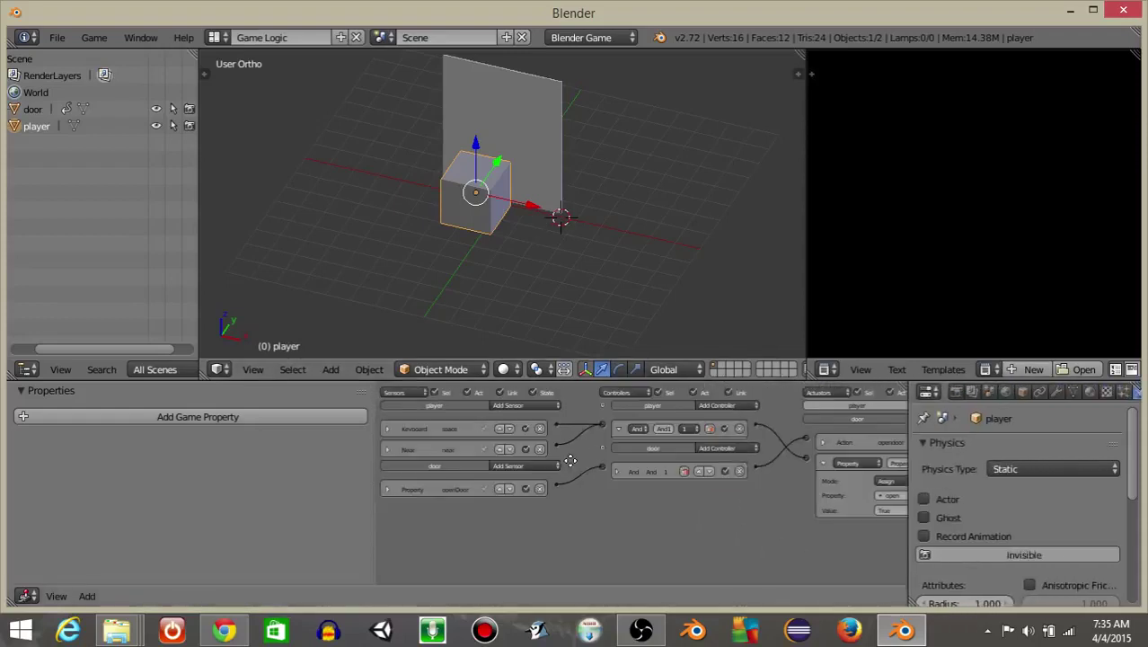